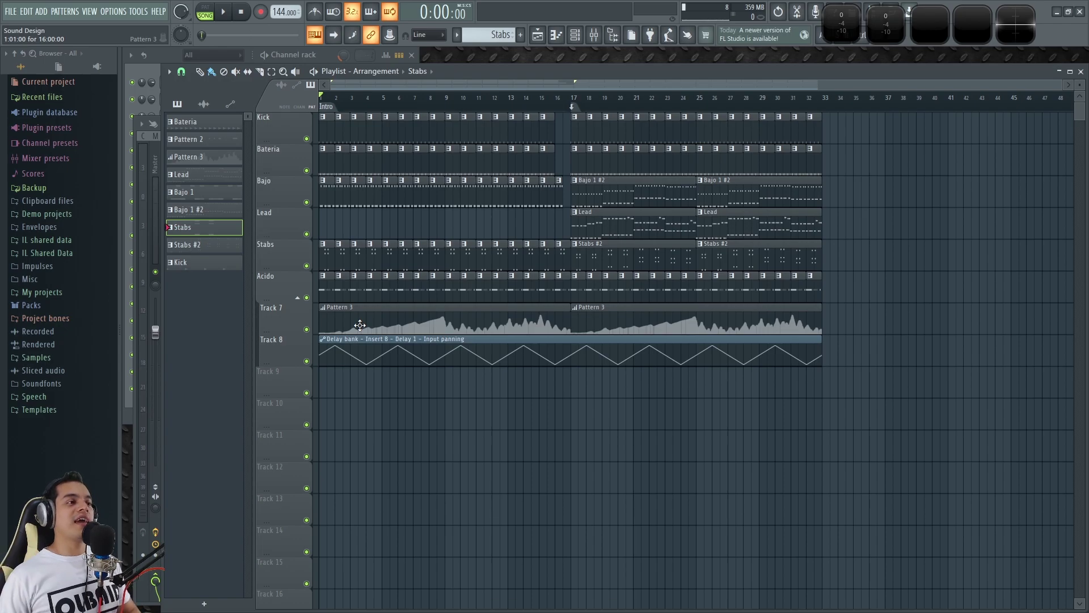
- Play the arrangement from the start and jump ahead to bar 9 to listen to the intro section
scroll(401, 102, "up", 3)
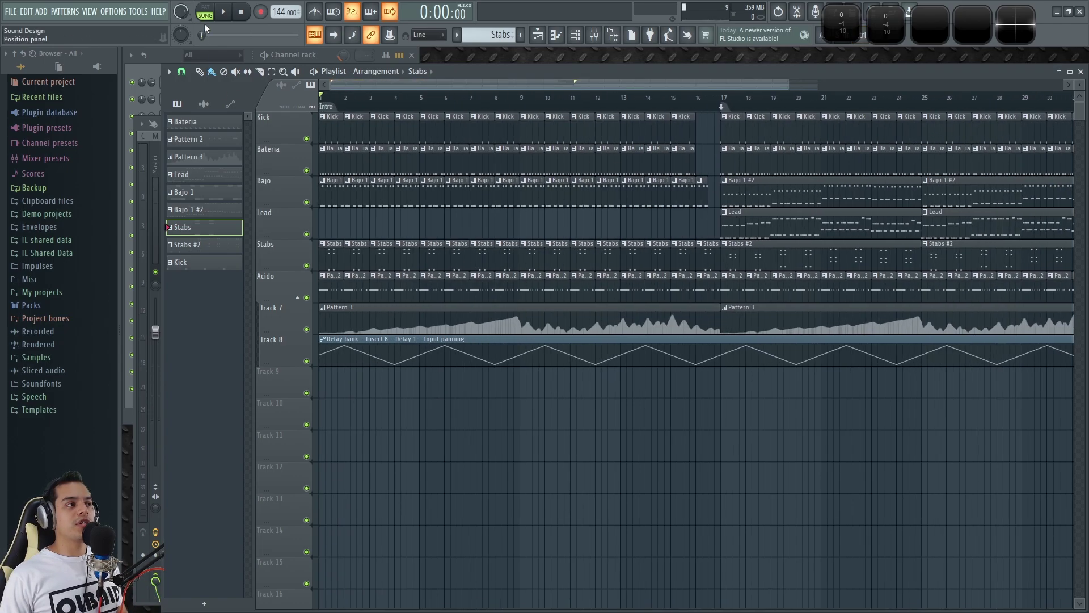
key("space")
scroll(420, 99, "up", 1)
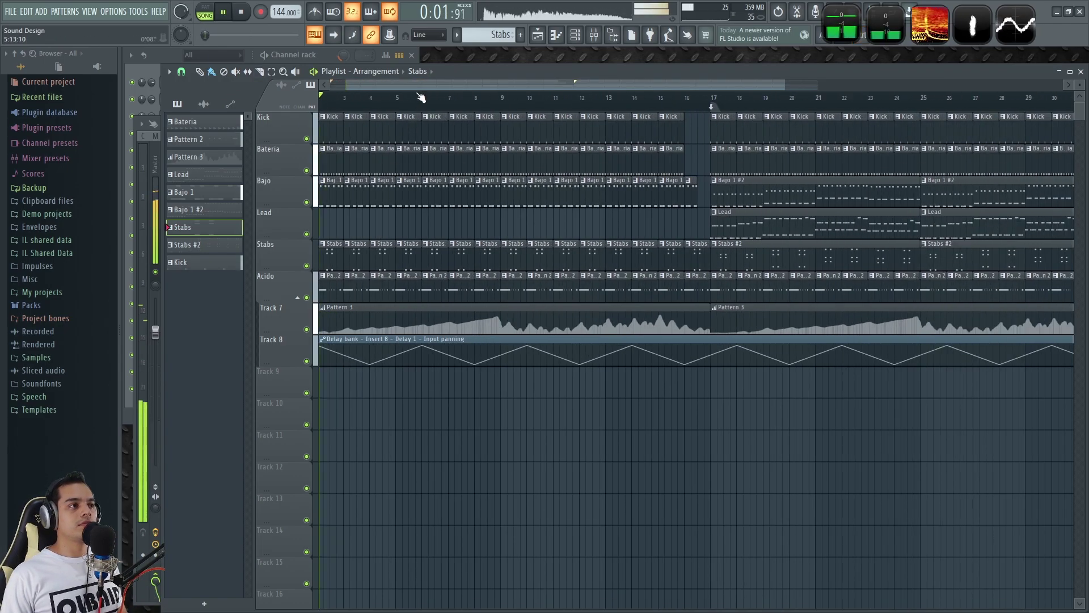
left_click_drag(417, 85, 351, 89)
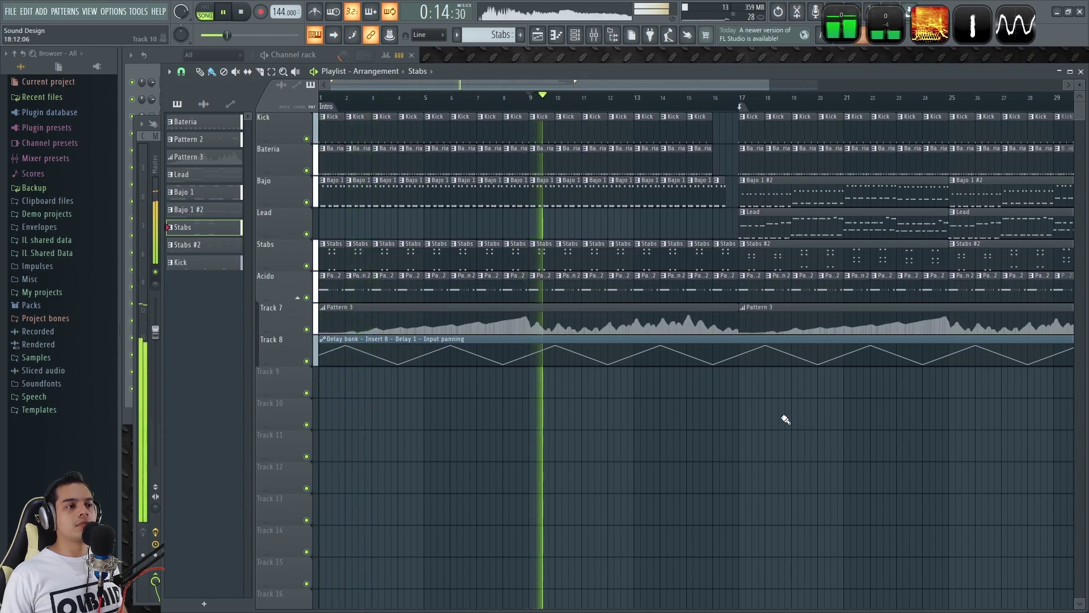
scroll(709, 414, "down", 2)
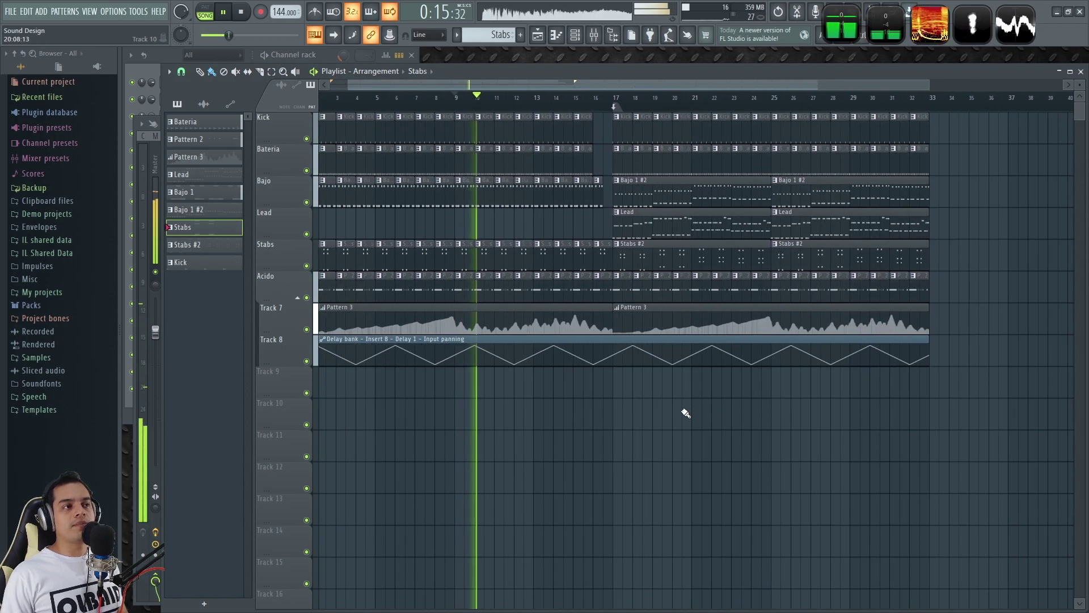
- Listen to the section starting at bar 17, then stop playback and return to the start of the song
left_click(612, 98)
scroll(724, 423, "up", 2)
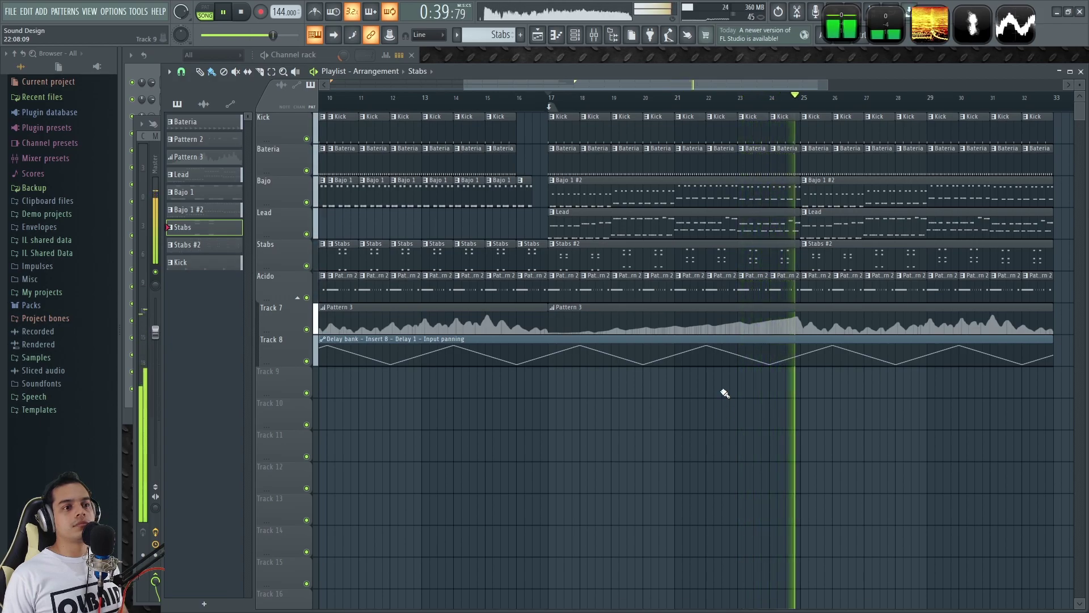
key("space")
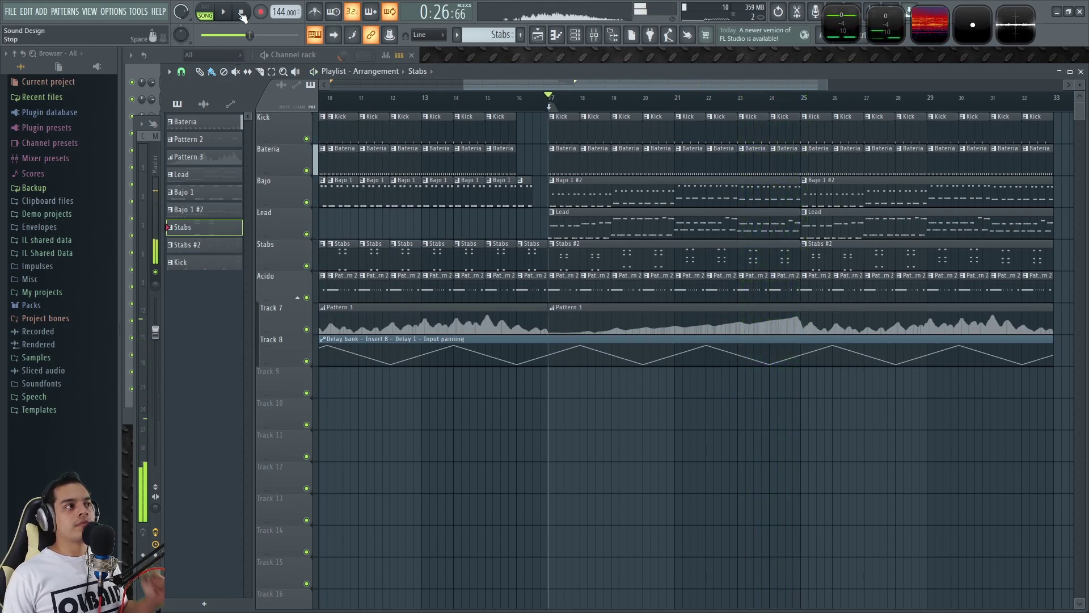
left_click(240, 12)
scroll(540, 437, "down", 3)
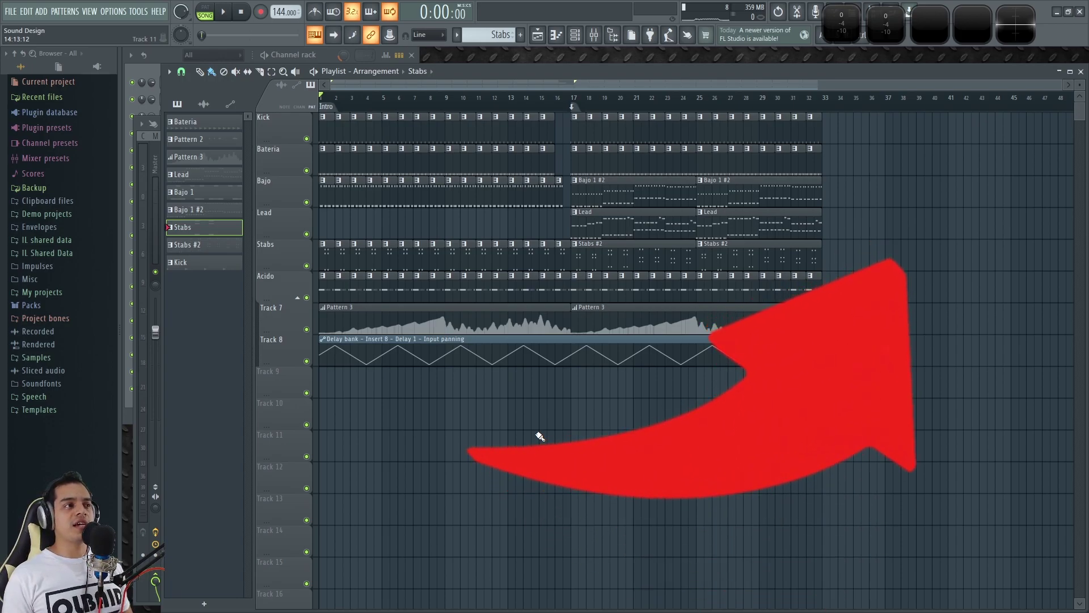
- Select the Lead pattern, show its channels in the channel rack and play the pattern on its own
left_click(597, 224)
left_click(190, 55)
key("space")
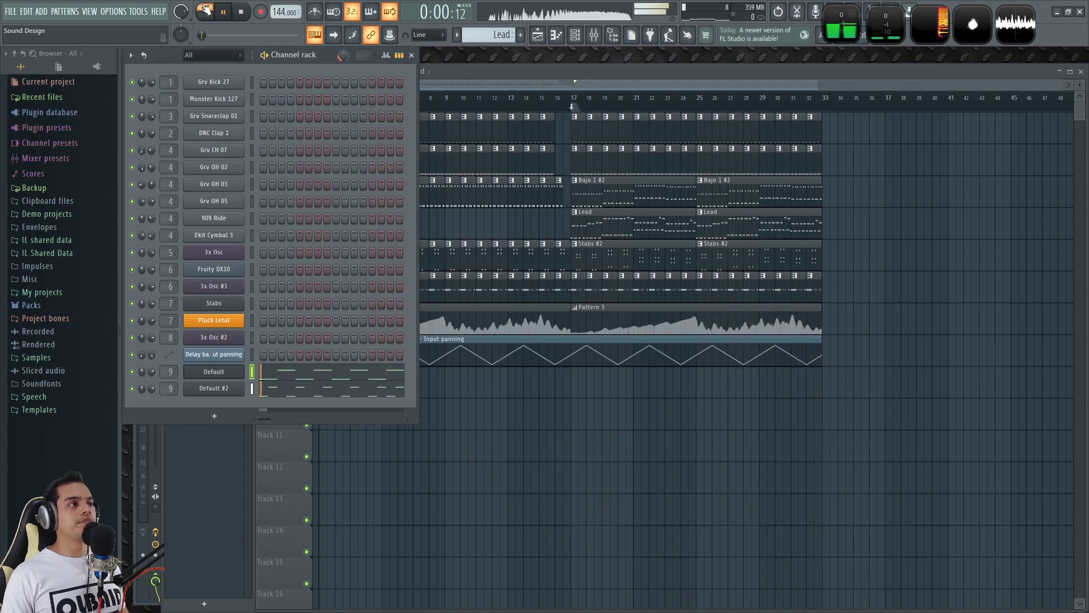
key("space")
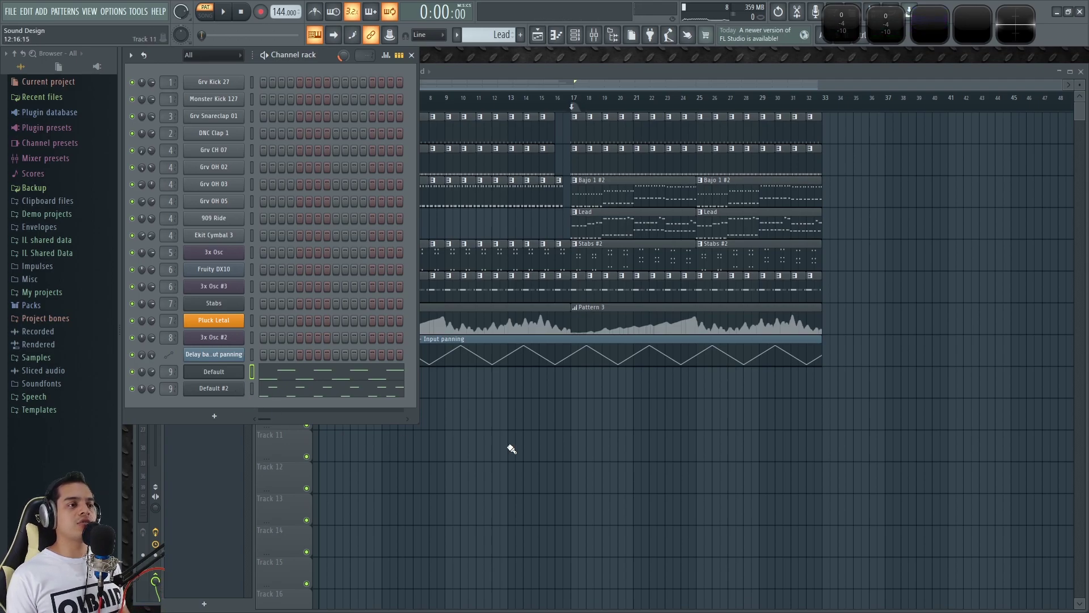
- Show the mixer and view the Sytrus settings of the Default and Default #2 lead channels
key("F9")
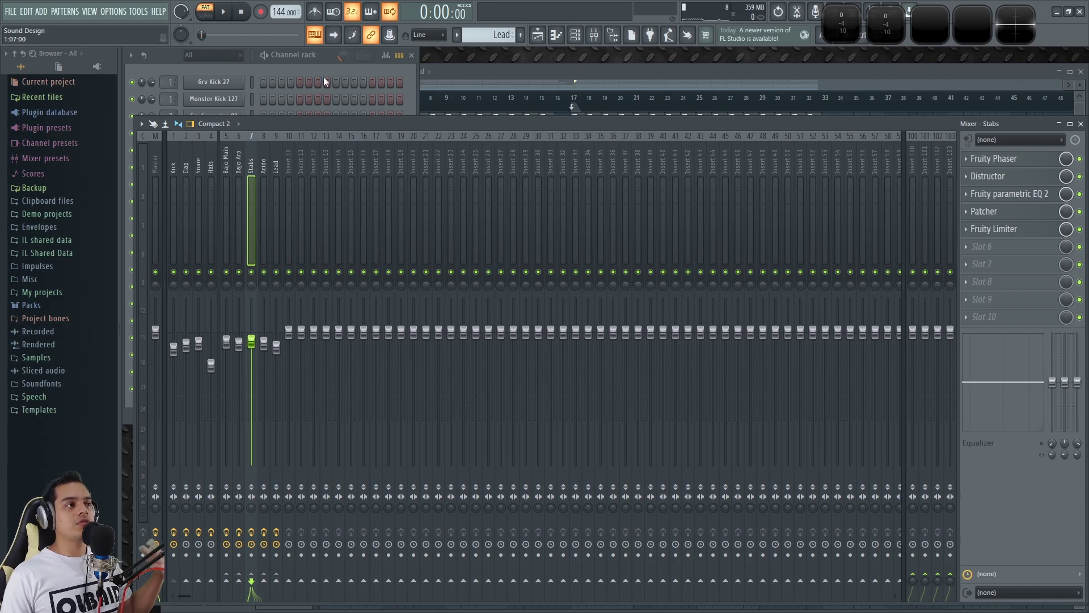
left_click(327, 55)
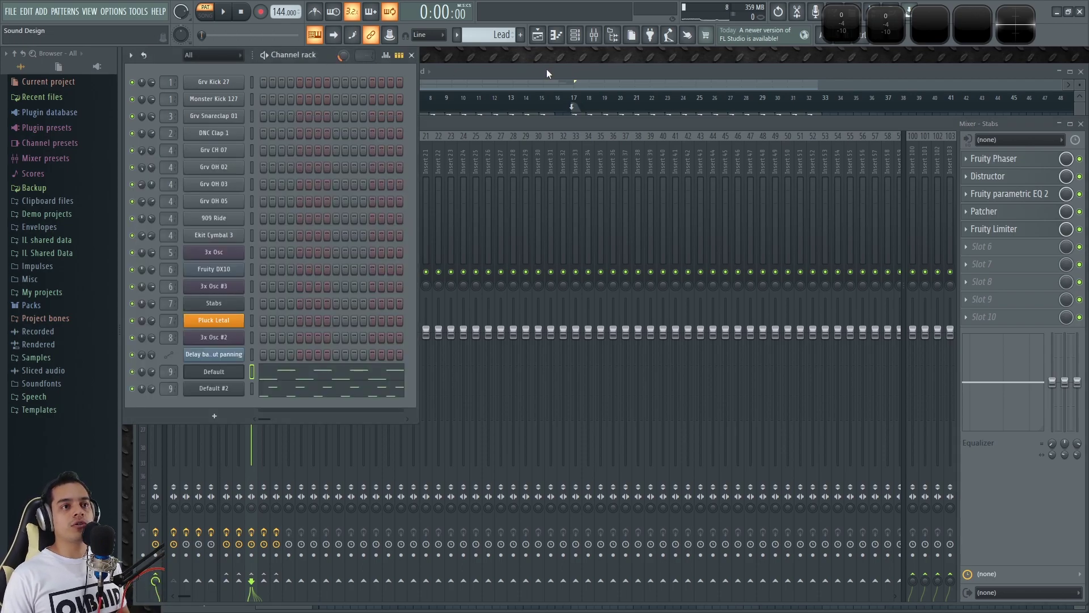
left_click(213, 371)
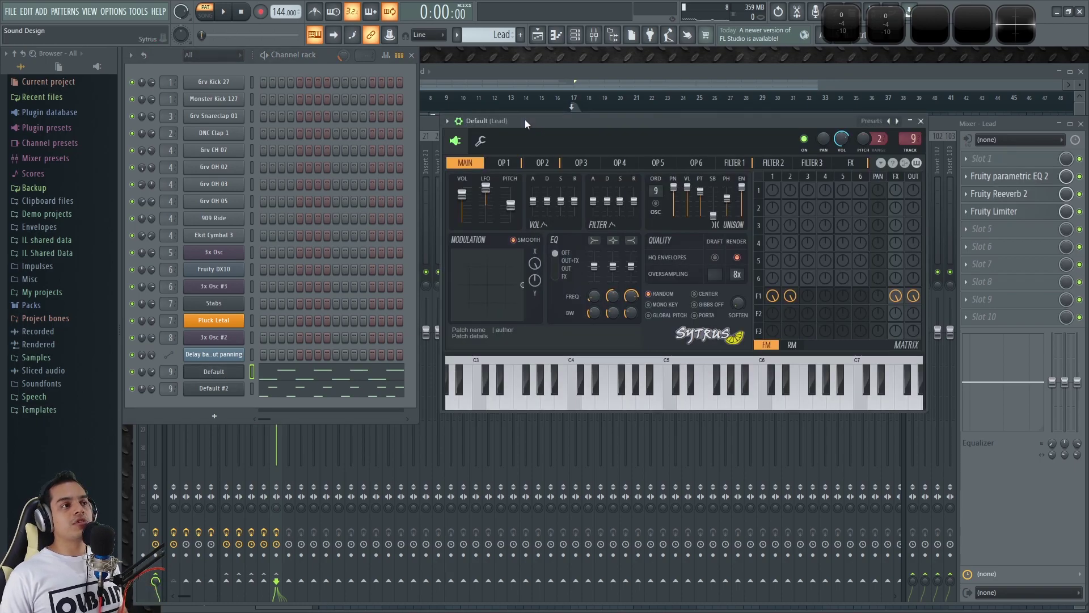
left_click(204, 391)
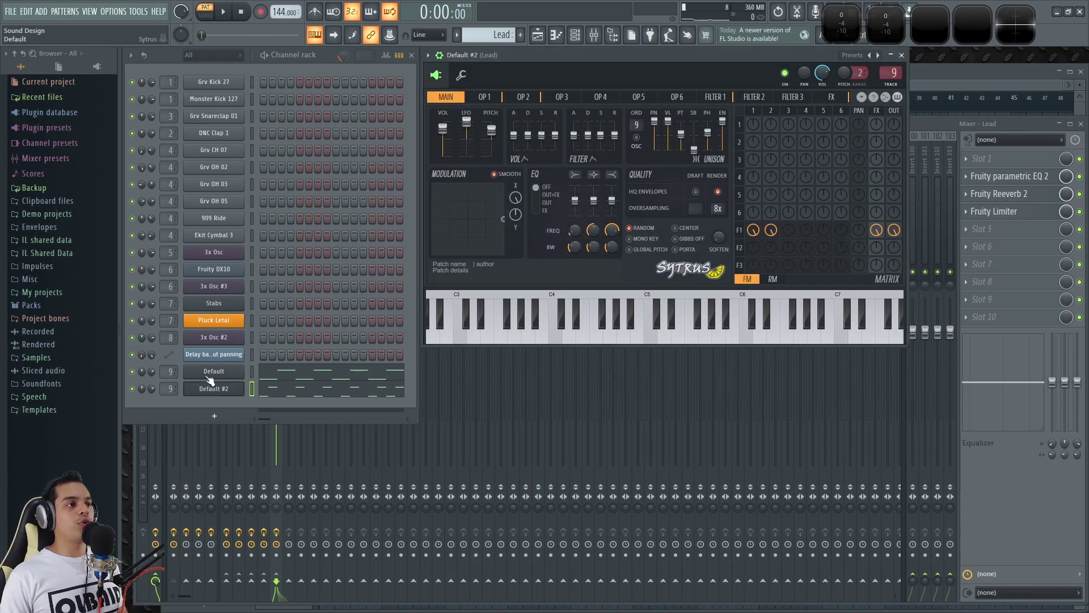
left_click(208, 376)
left_click_drag(539, 108, 521, 57)
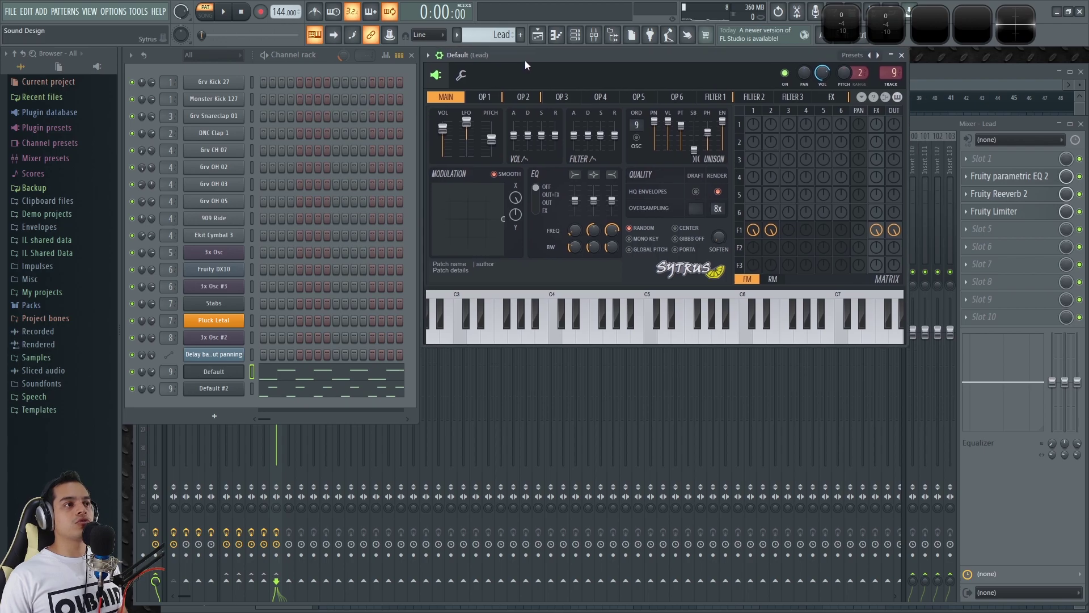
- Open the save-preset dialog for the Default and Default #2 Sytrus channels in turn, cancelling each without saving
left_click(428, 55)
left_click(438, 111)
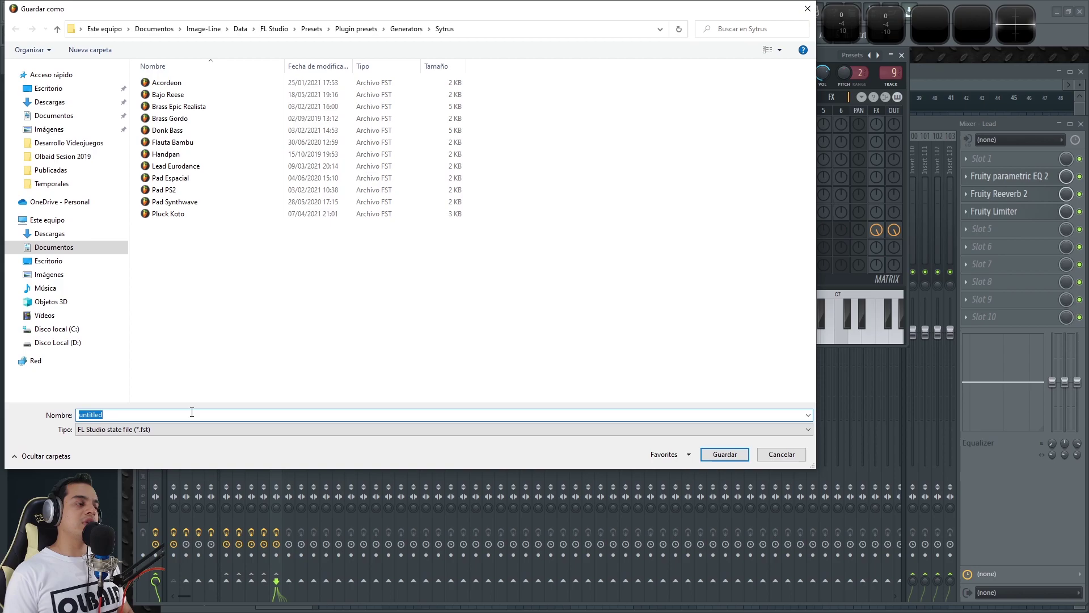
key("Escape")
left_click(215, 391)
left_click(429, 55)
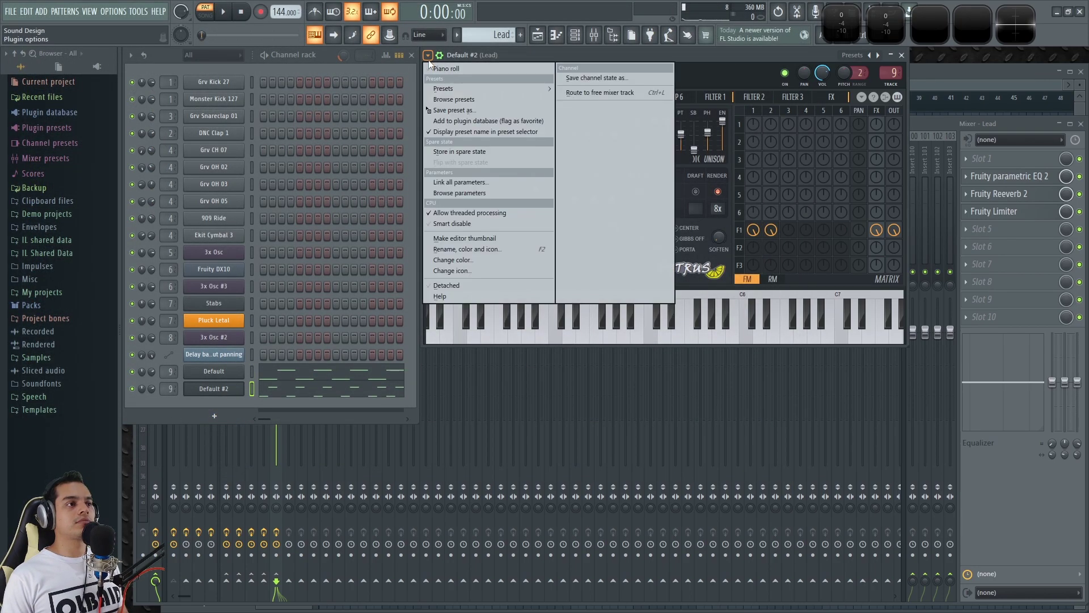
left_click(448, 111)
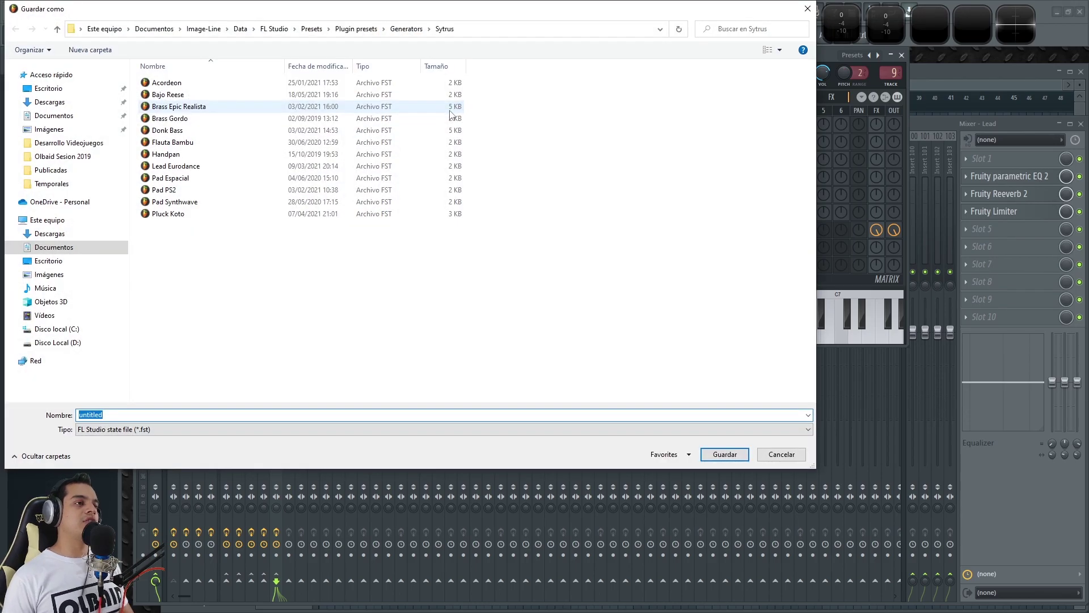
key("Escape")
- View the Fruity parametric EQ 2 on the Lead mixer track and its save-preset option, and close the EQ without saving
left_click(934, 124)
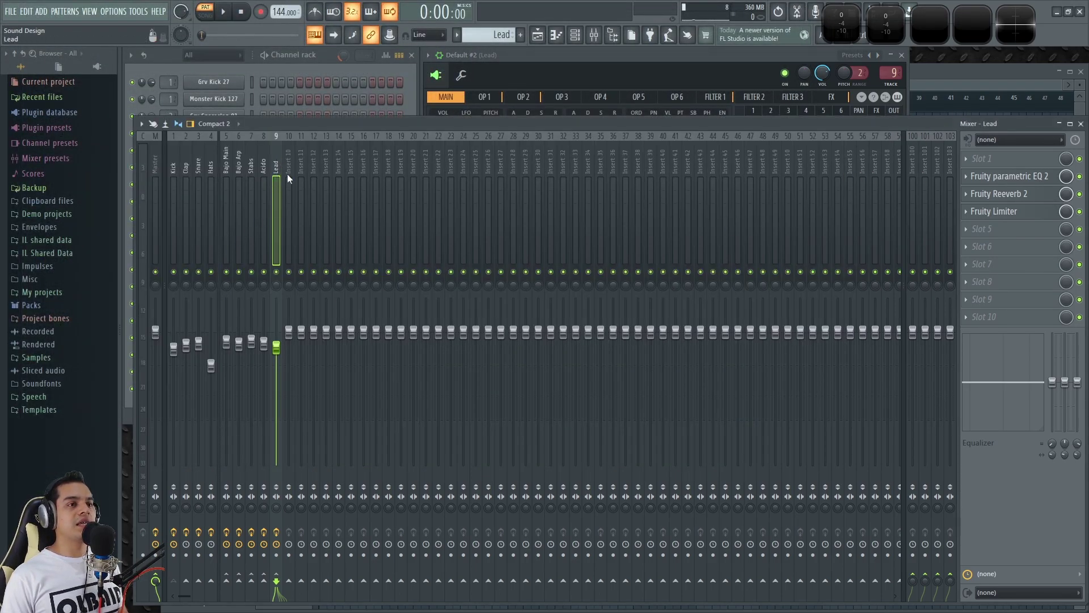
left_click(999, 177)
left_click_drag(404, 268, 508, 219)
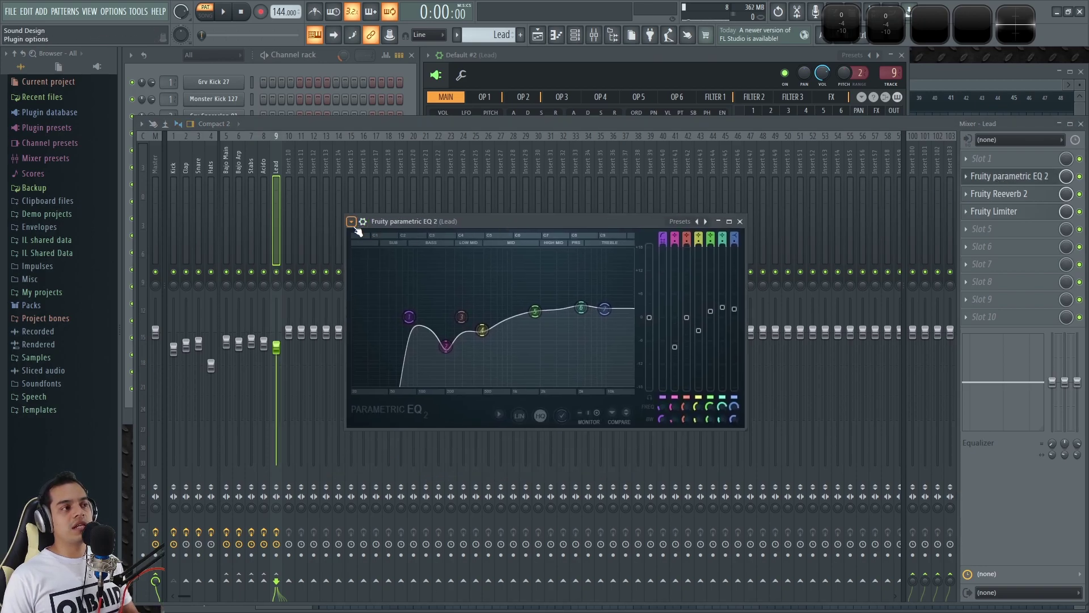
left_click(352, 222)
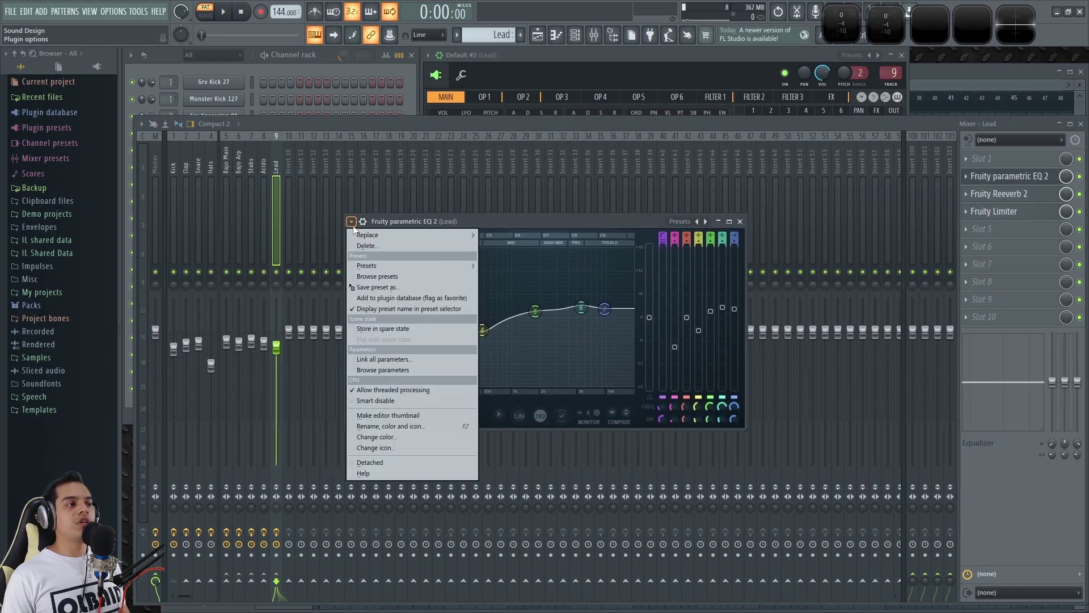
left_click(399, 287)
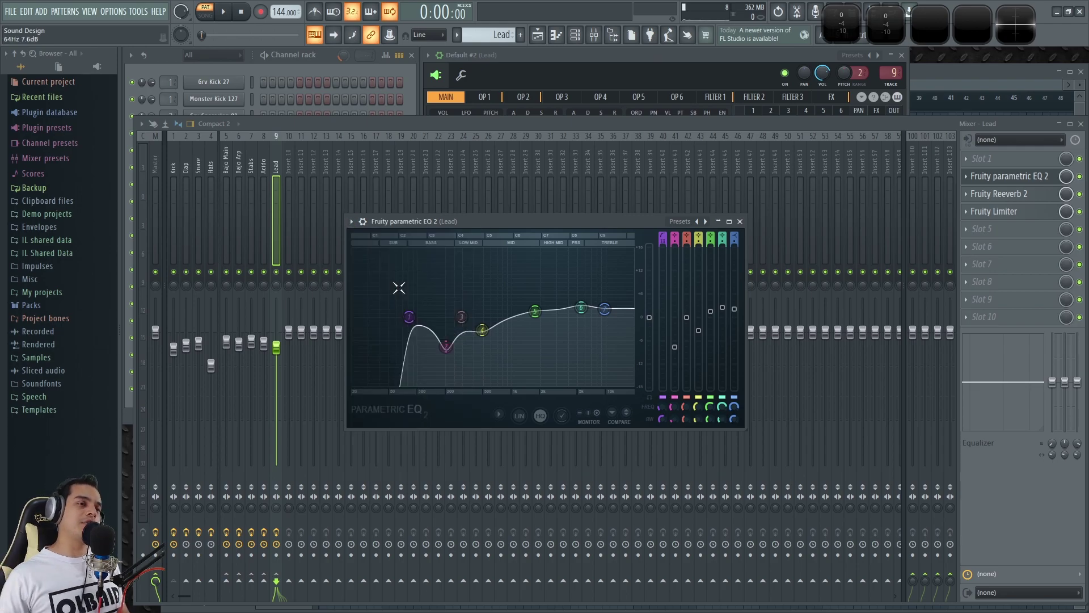
left_click(740, 222)
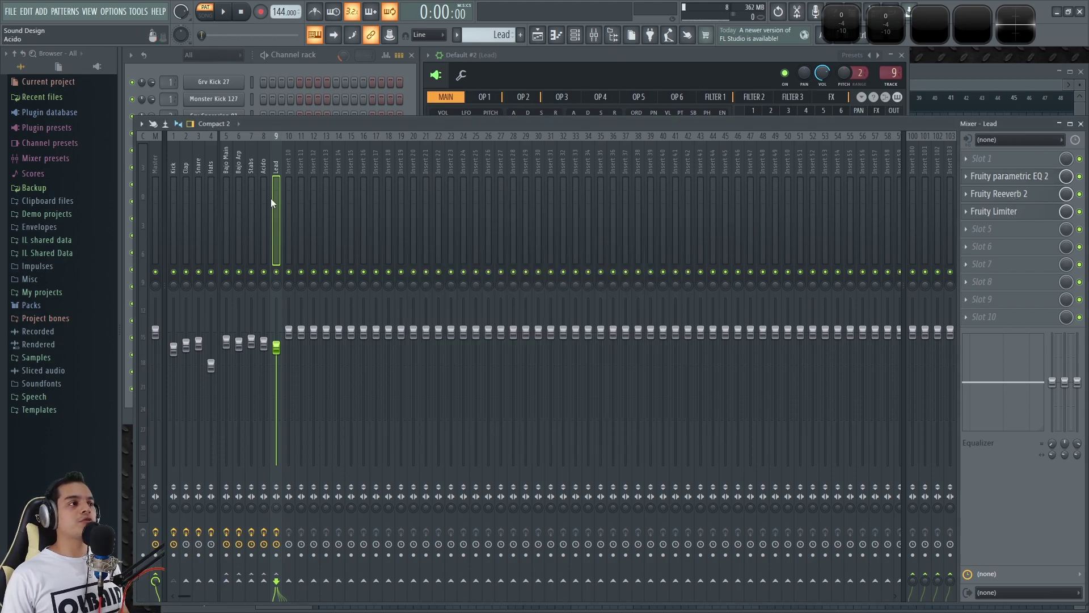
- Open the dialog for saving the Lead mixer track state and cancel it without saving
right_click(276, 165)
mouse_move(352, 203)
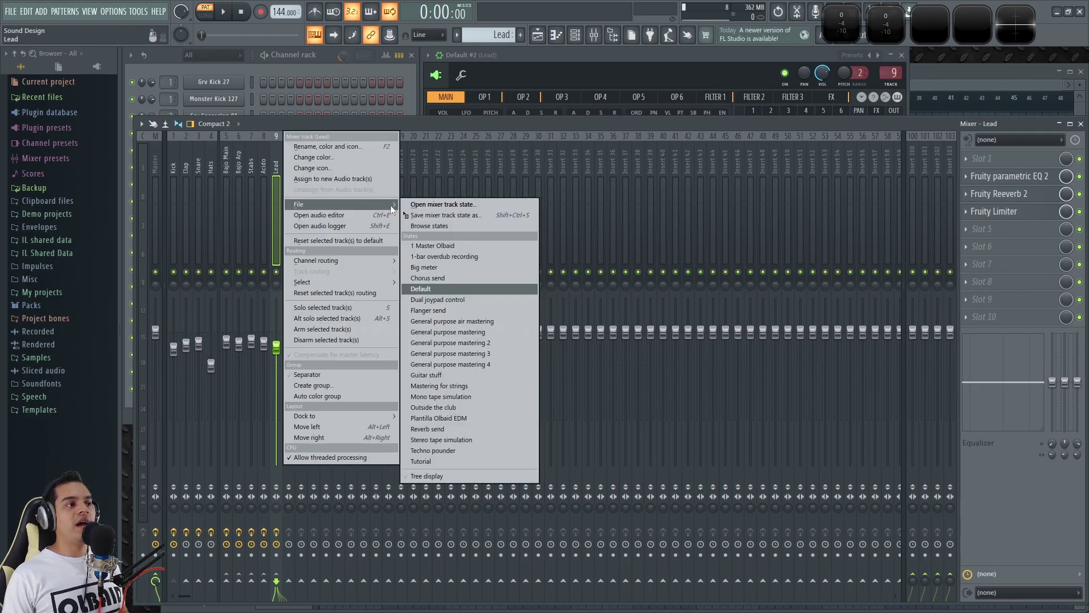
left_click(479, 217)
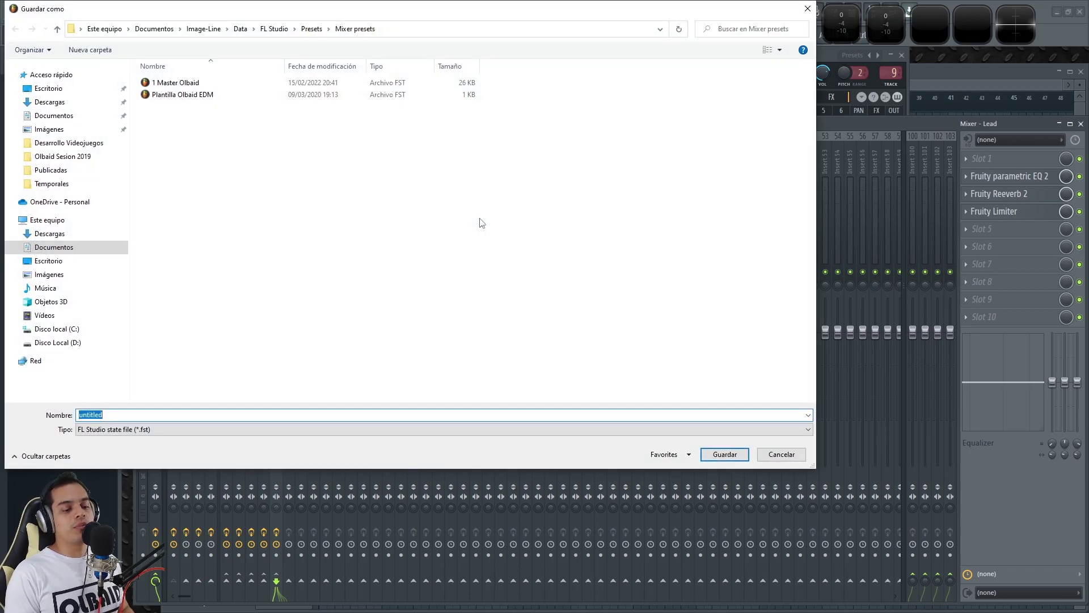
key("Escape")
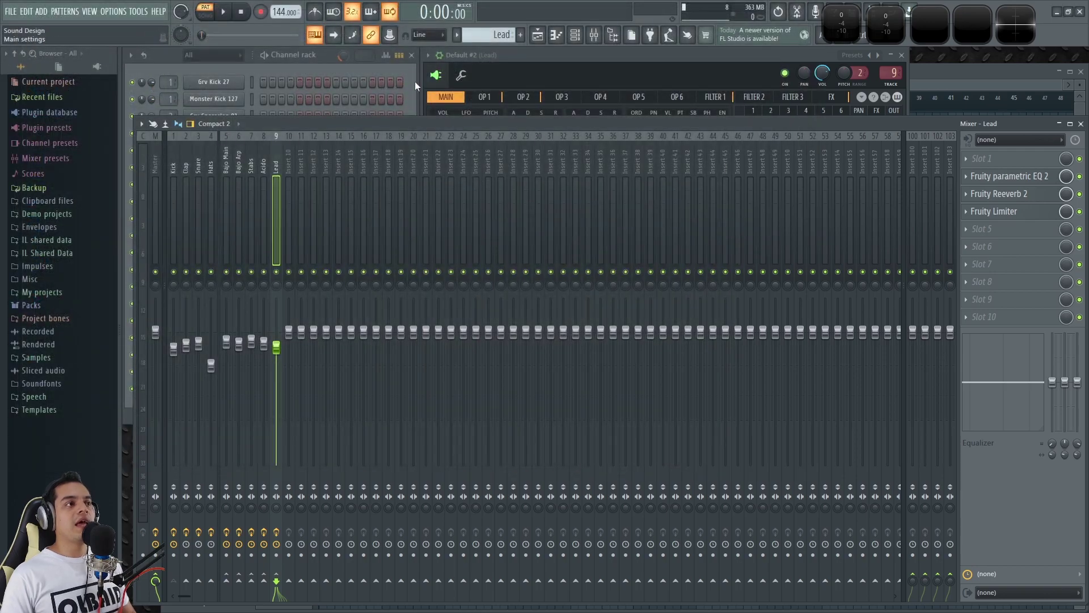
- Add a new Sytrus channel to the channel rack
left_click(332, 53)
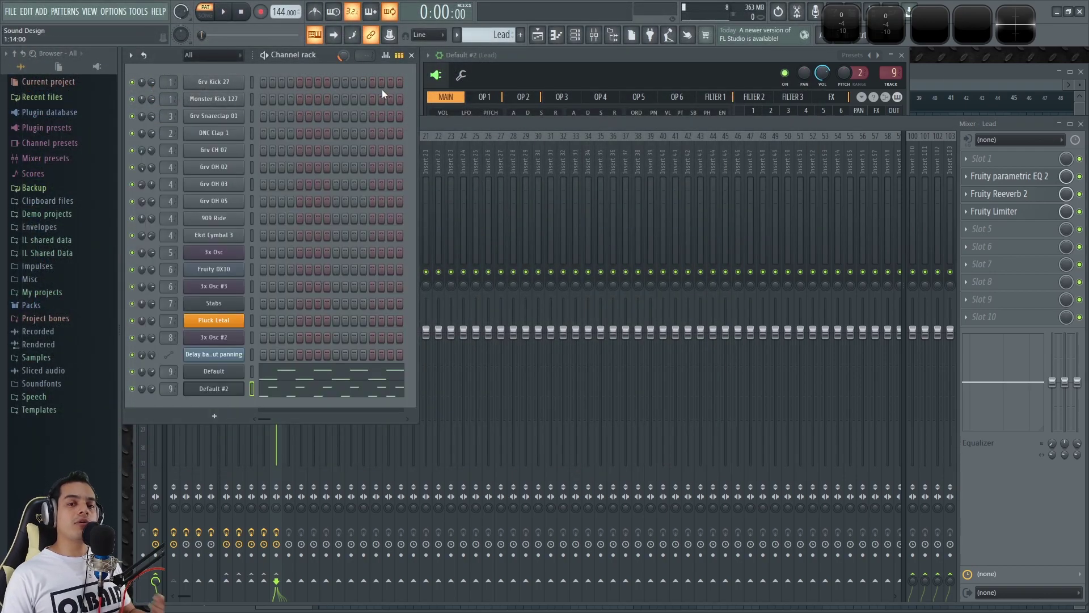
left_click(213, 415)
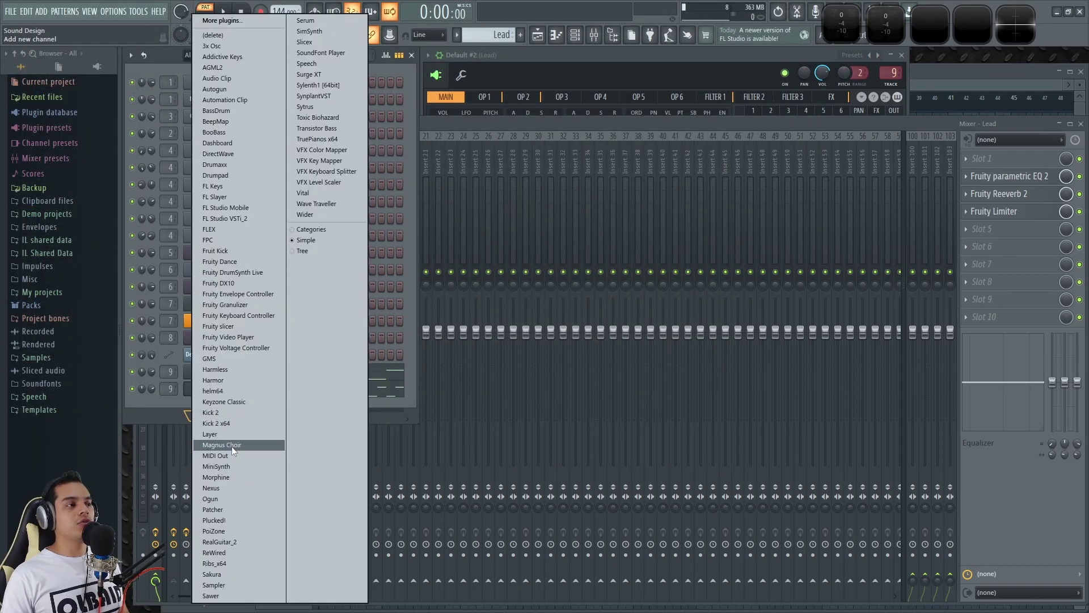
left_click(305, 107)
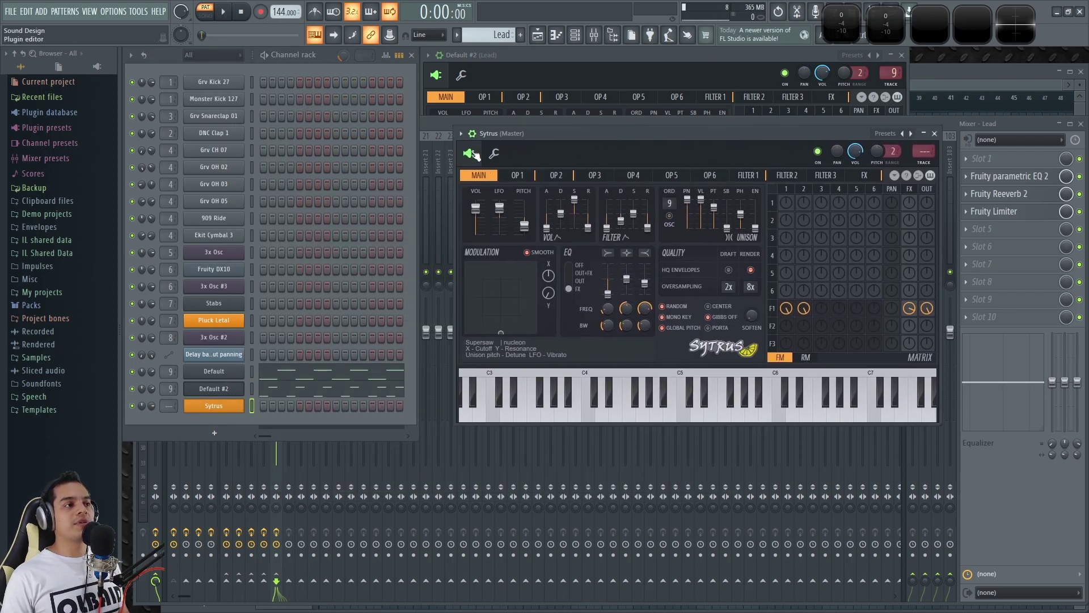
- Look through the plugin options and the full preset list of the new Sytrus channel without loading a preset
left_click(461, 135)
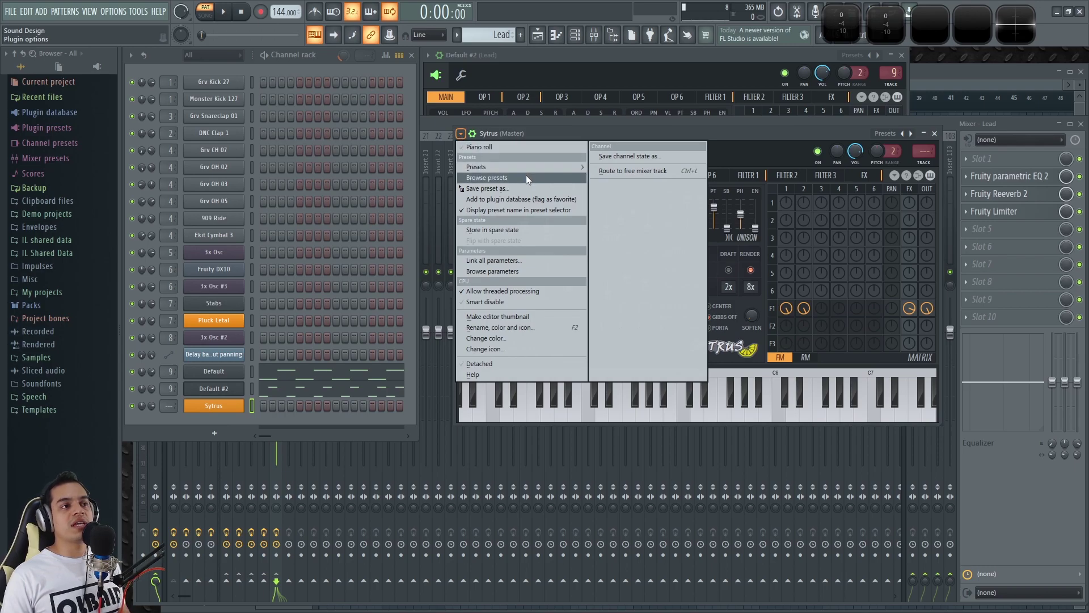
left_click(832, 131)
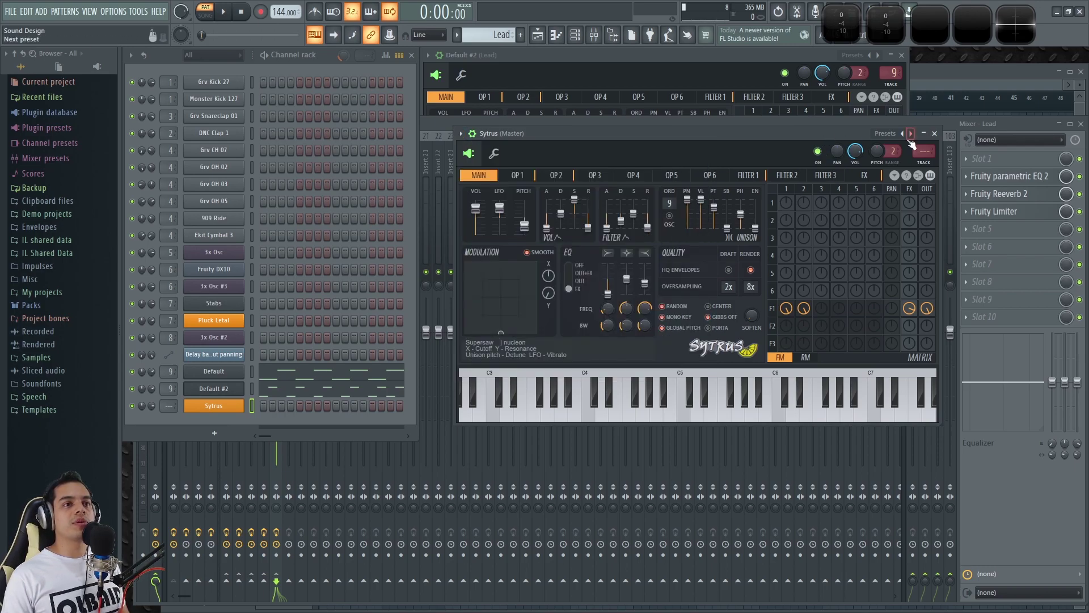
right_click(908, 134)
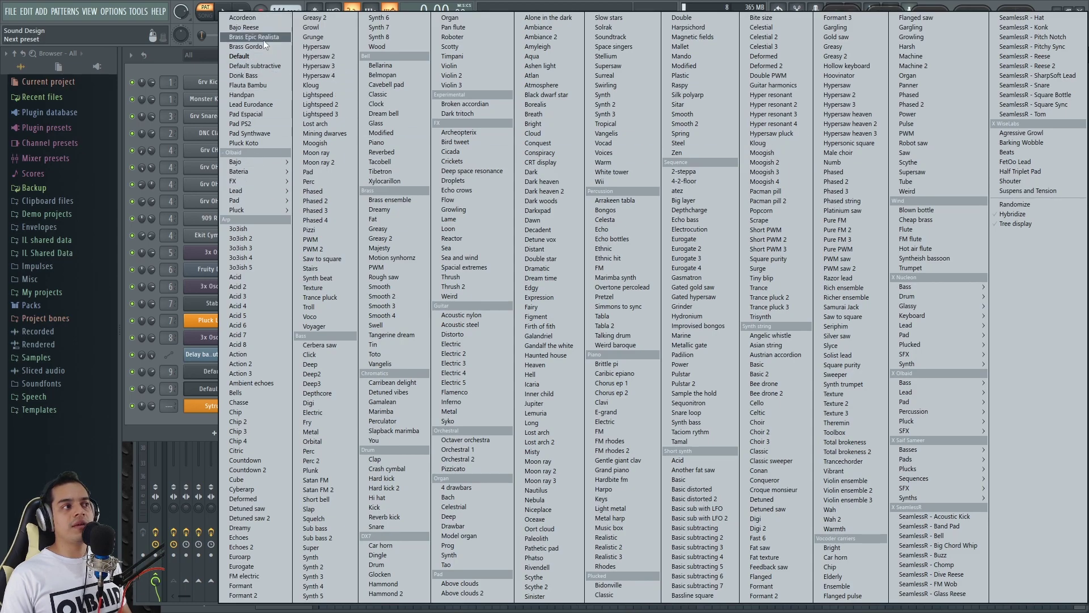
key("Escape")
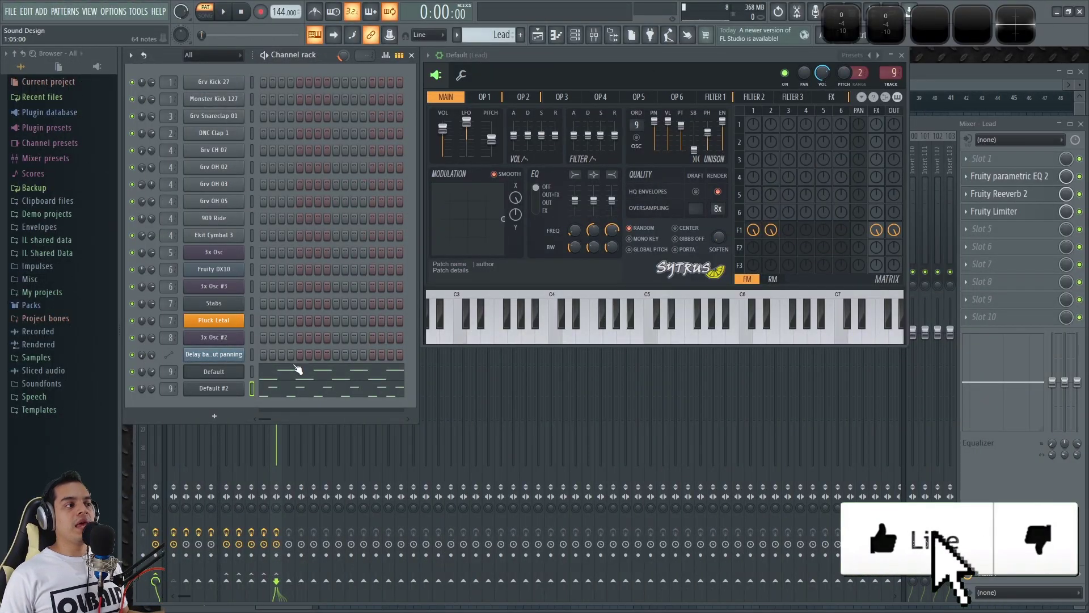
- Bring the mixer forward and select the Lead track to examine its effect chain and track options
left_click(923, 121)
left_click(283, 161)
left_click(276, 164)
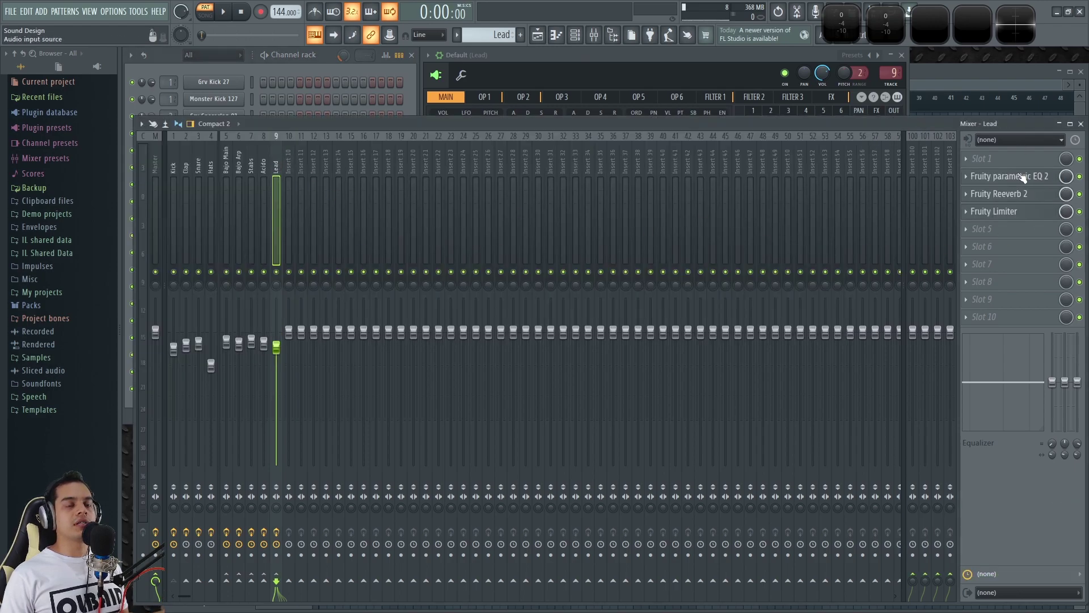
left_click(284, 160)
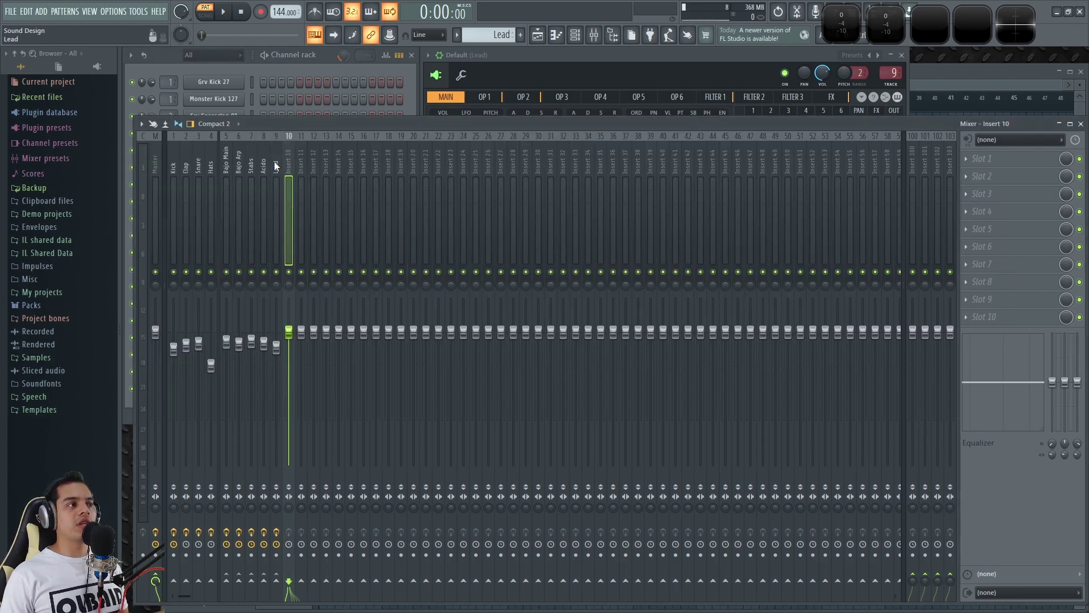
right_click(276, 163)
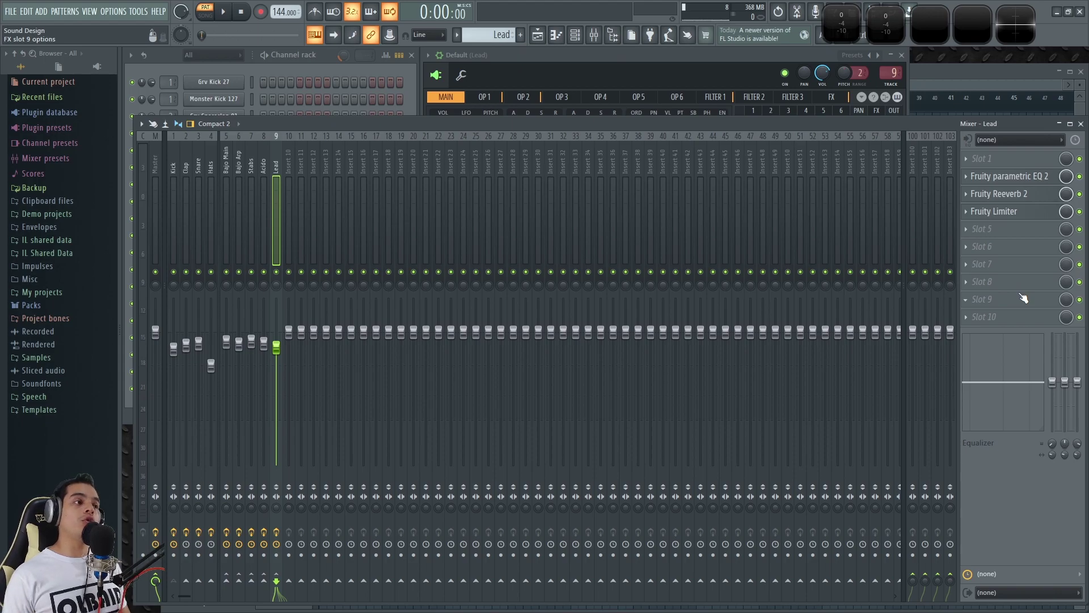
- Bring the channel rack forward and add a new Patcher channel to it
left_click(323, 58)
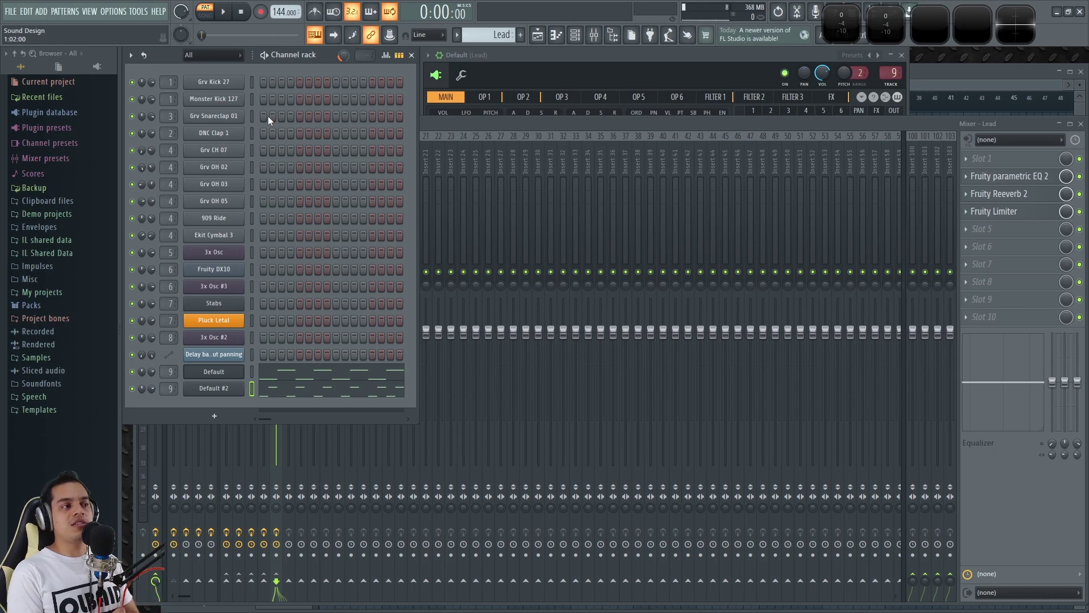
left_click(214, 416)
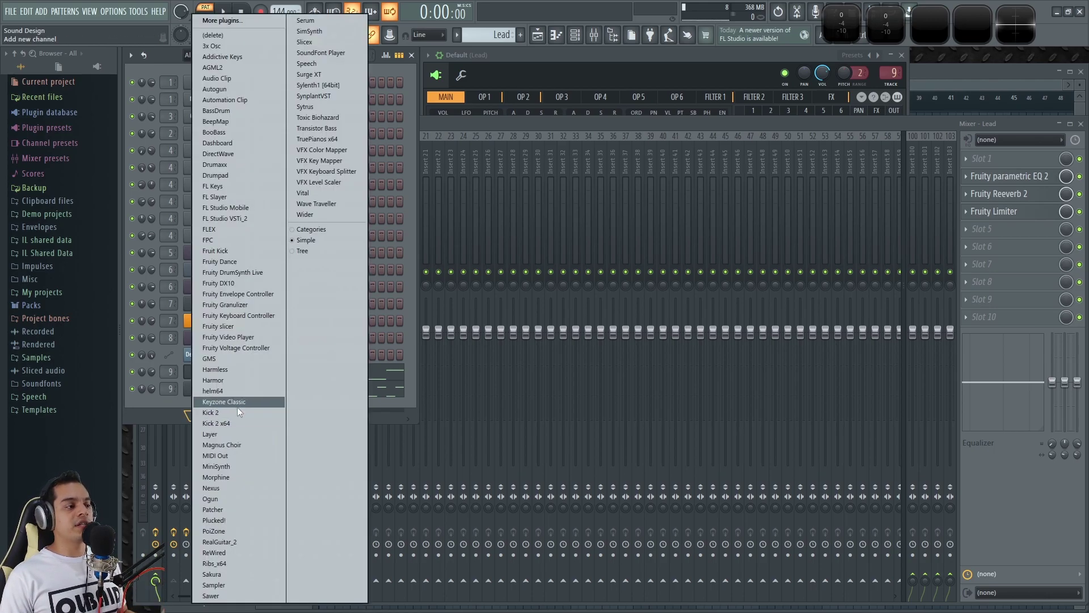
left_click(227, 508)
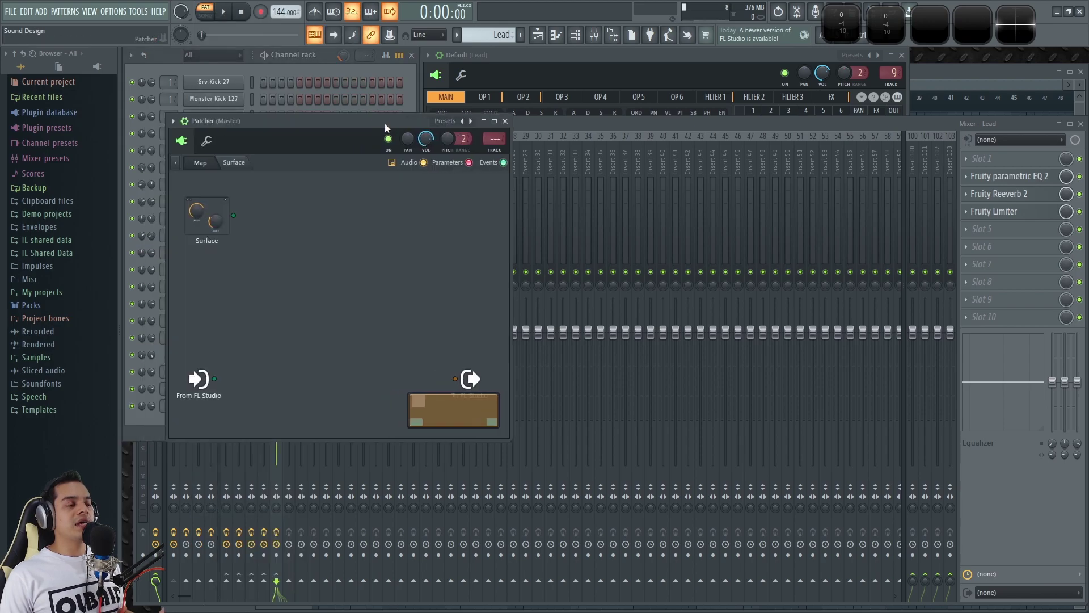
- Add the FL Keys, Morphine and Sawer instruments to the Patcher map
right_click(535, 265)
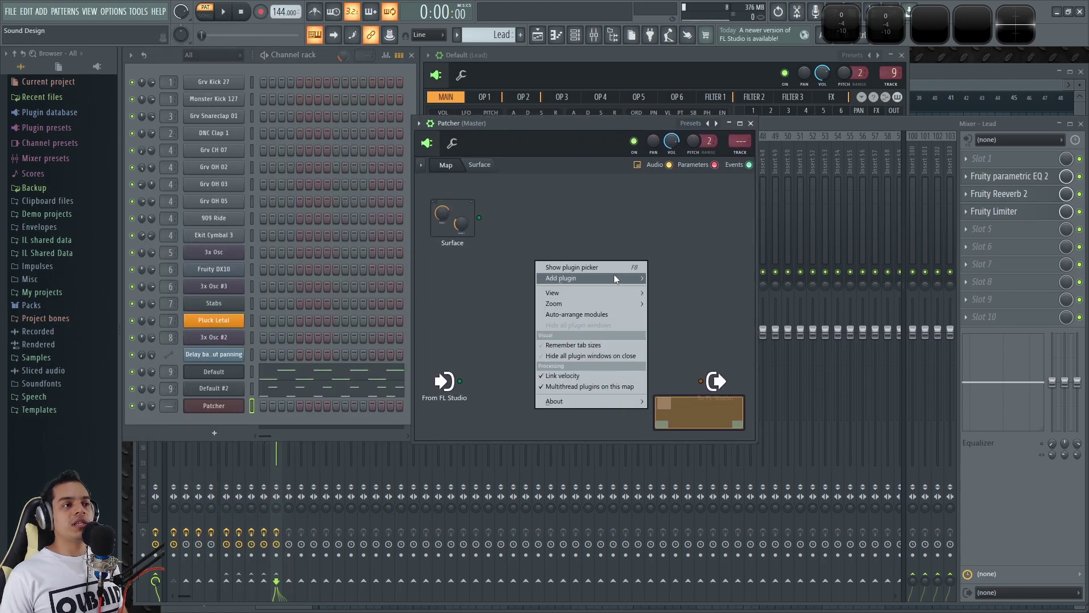
mouse_move(613, 276)
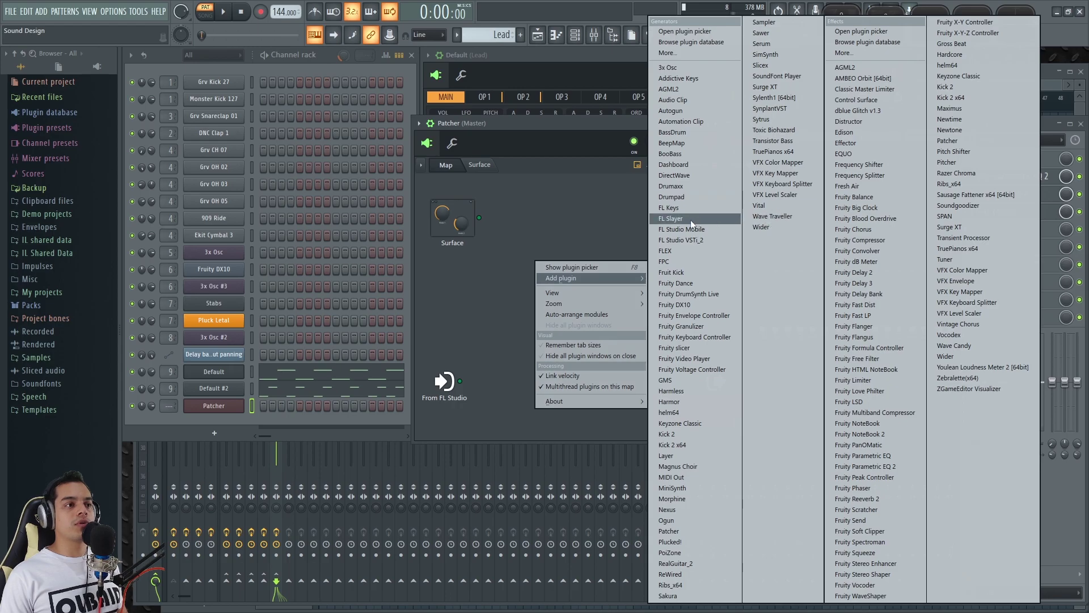
left_click(679, 206)
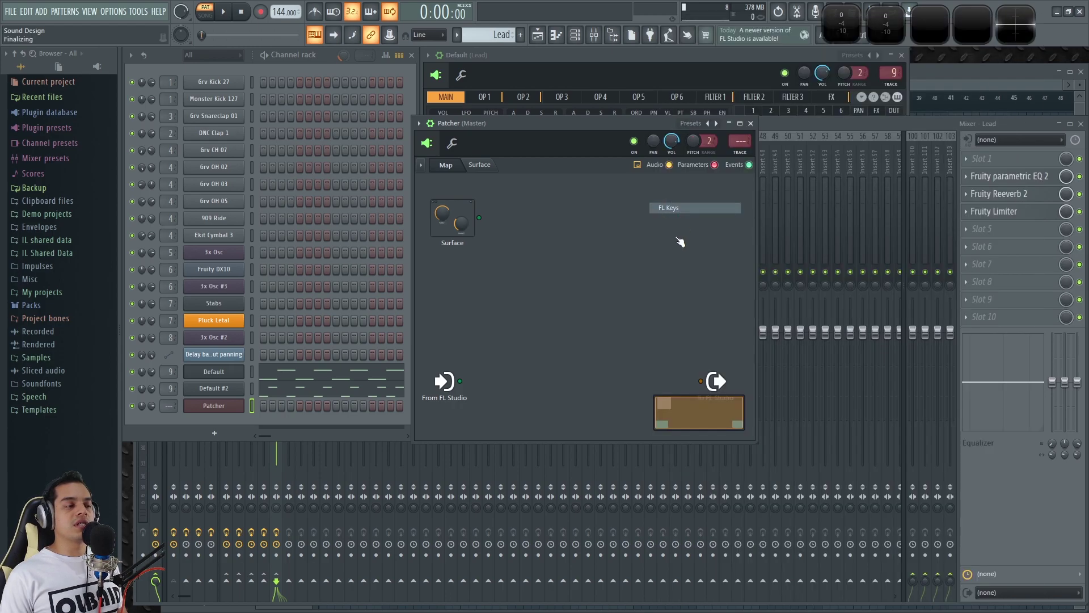
right_click(543, 331)
mouse_move(634, 344)
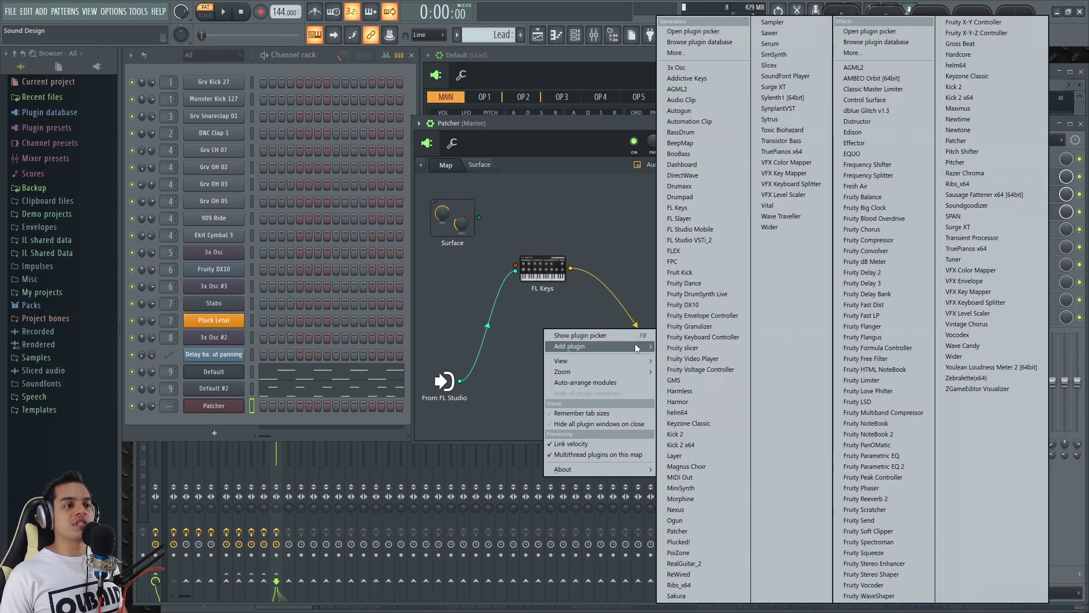
left_click(693, 497)
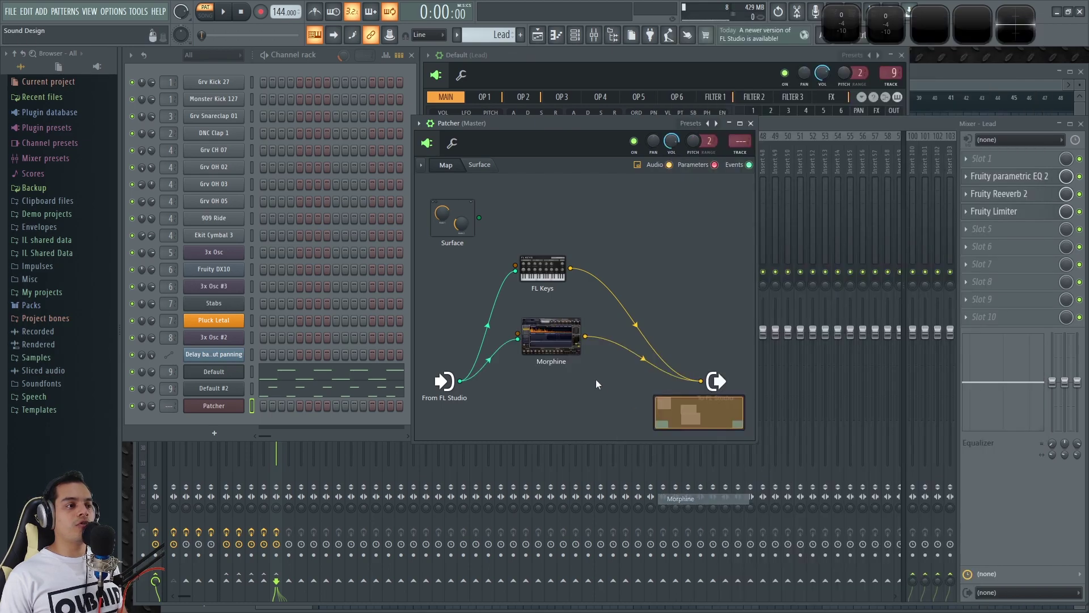
right_click(558, 396)
mouse_move(631, 410)
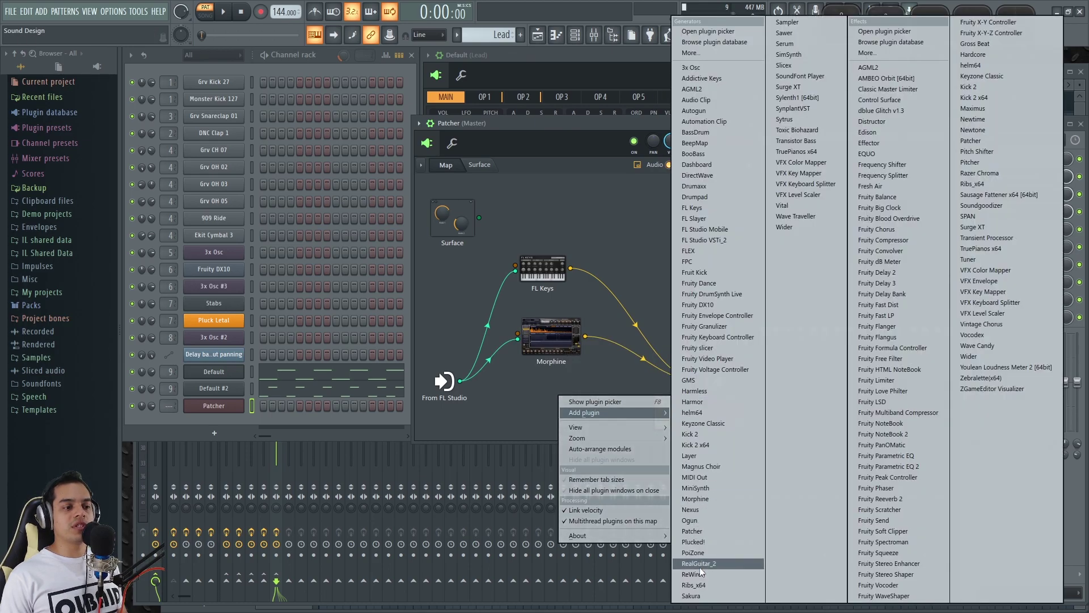
left_click(795, 33)
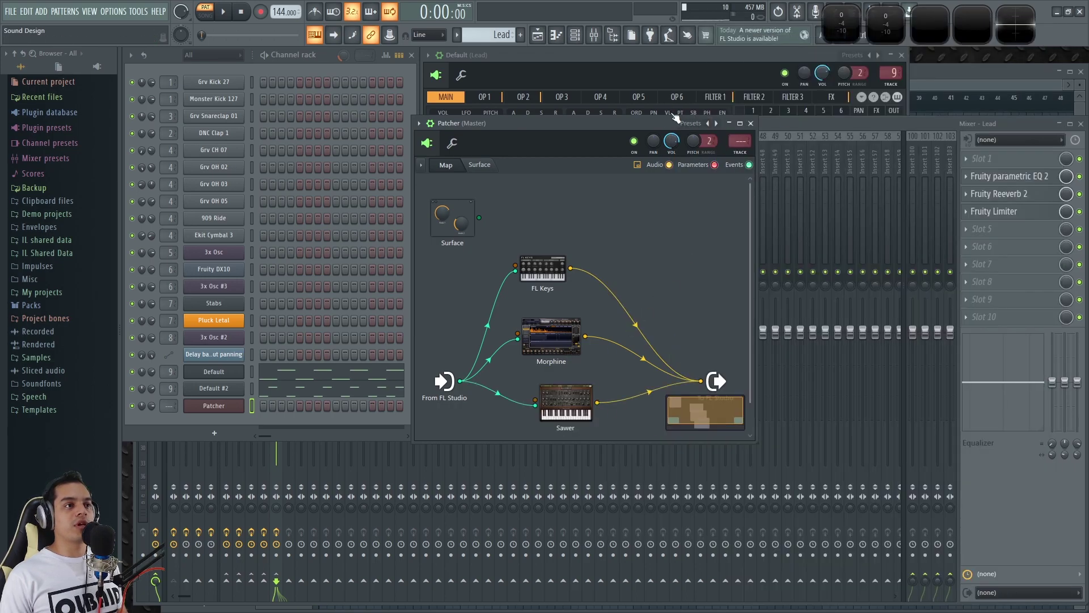
- Reposition and widen the Patcher window, placing the To FL Studio output node farther from the instruments
left_click_drag(639, 123, 679, 98)
left_click_drag(803, 415, 914, 417)
left_click_drag(756, 356, 871, 336)
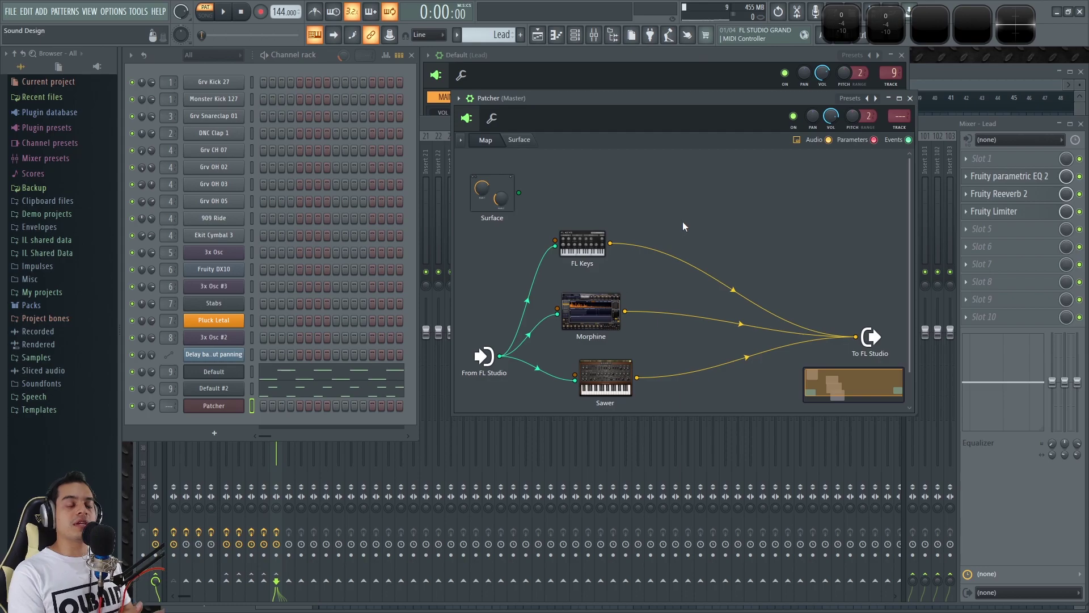
- Open the dialog for saving the Patcher setup as a preset and cancel it without saving
left_click(459, 98)
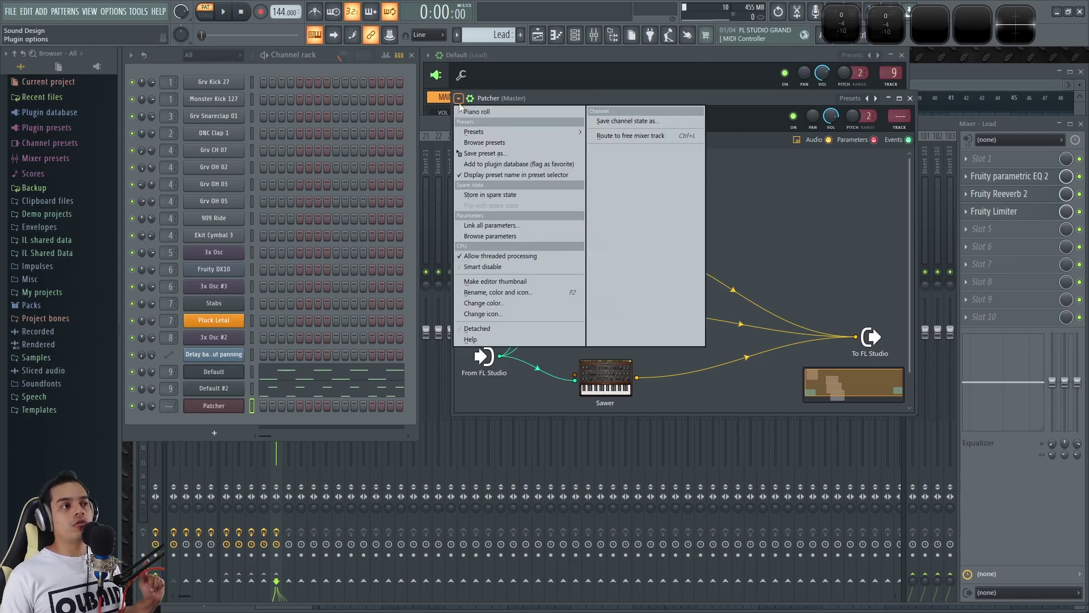
left_click(493, 152)
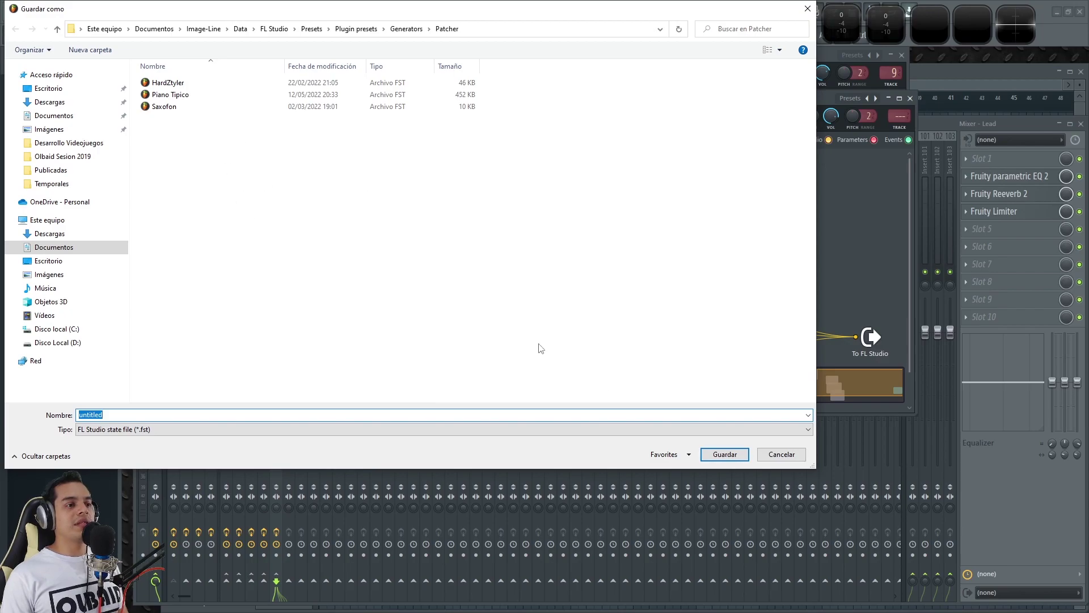
left_click(780, 454)
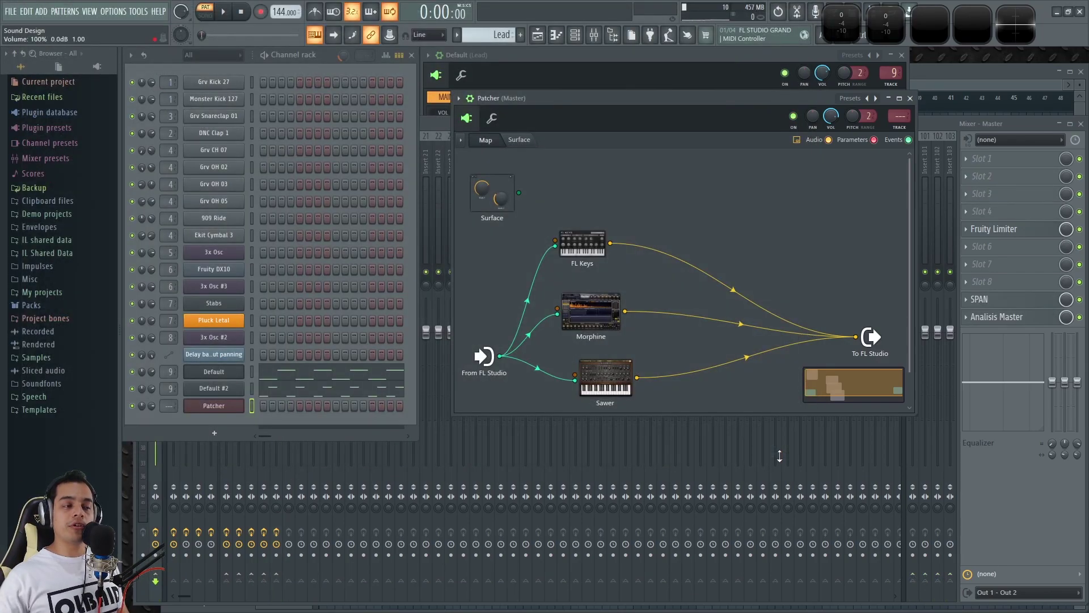
- Rearrange the FL Keys, Morphine and Sawer modules into an evenly spaced column on the Patcher map
left_click_drag(583, 264, 591, 228)
left_click_drag(590, 312, 588, 271)
left_click_drag(605, 377, 588, 353)
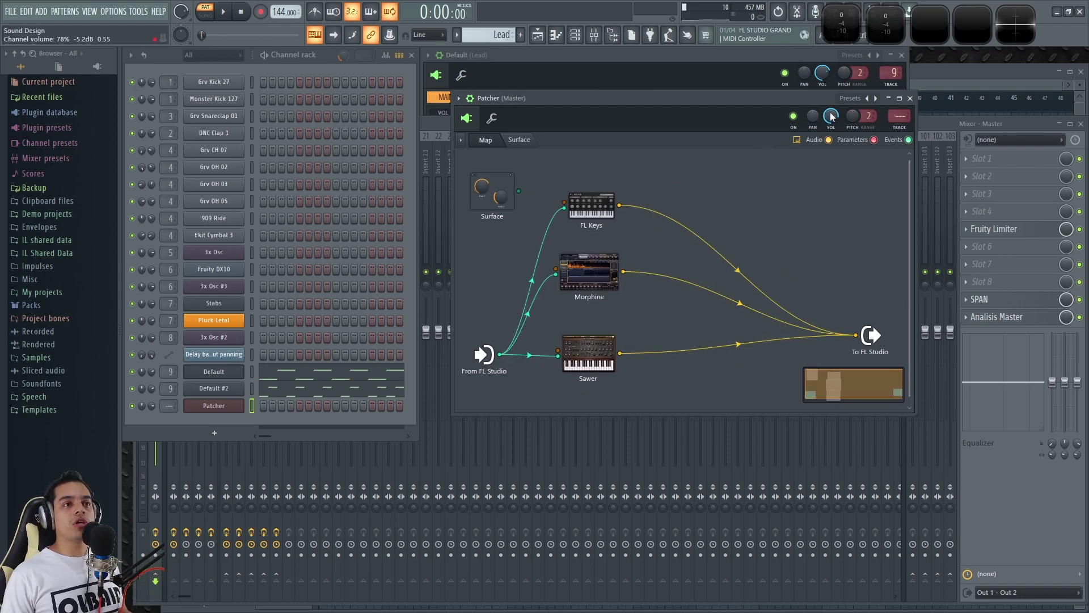
- Load the Saxofon preset in Patcher and enlarge its window to show more of the module chain
left_click(867, 99)
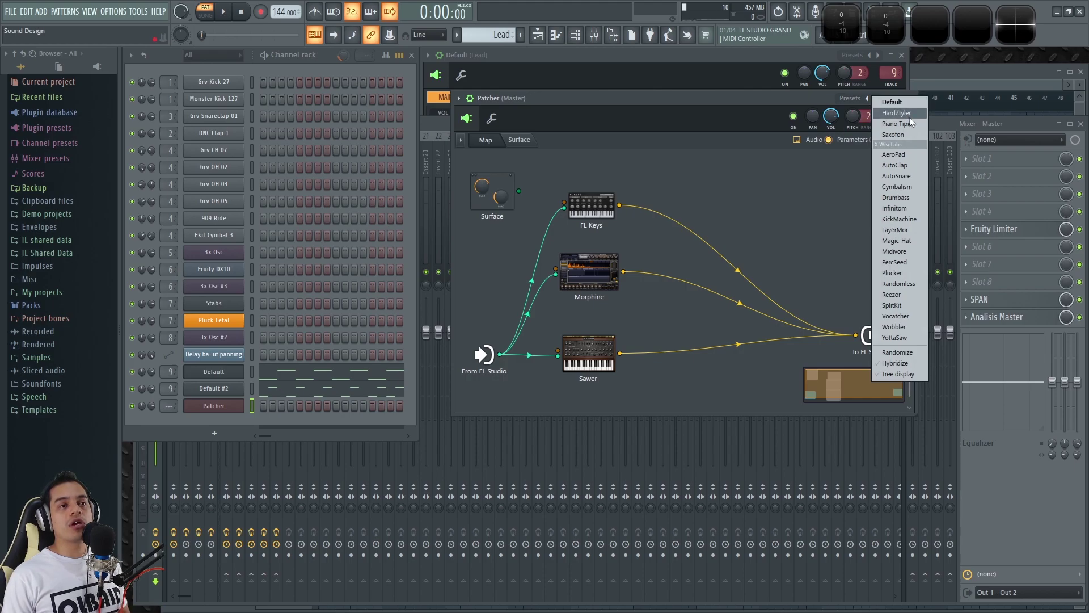
left_click(895, 135)
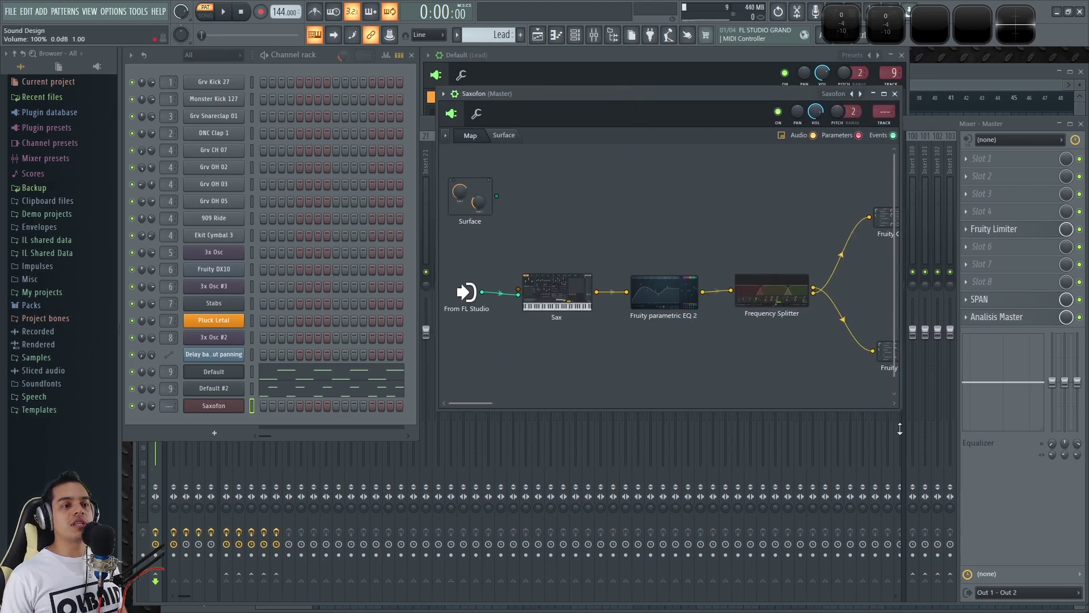
left_click_drag(896, 411, 1004, 471)
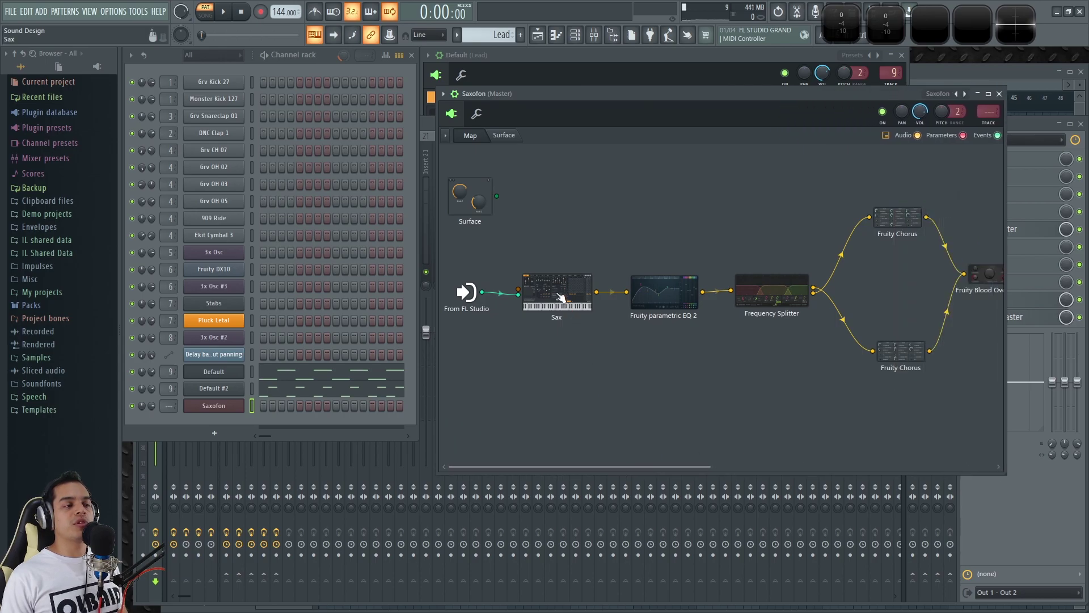
- Examine the Saxofon module chain from the Sax instrument through its effects to the output
left_click_drag(586, 466, 742, 467)
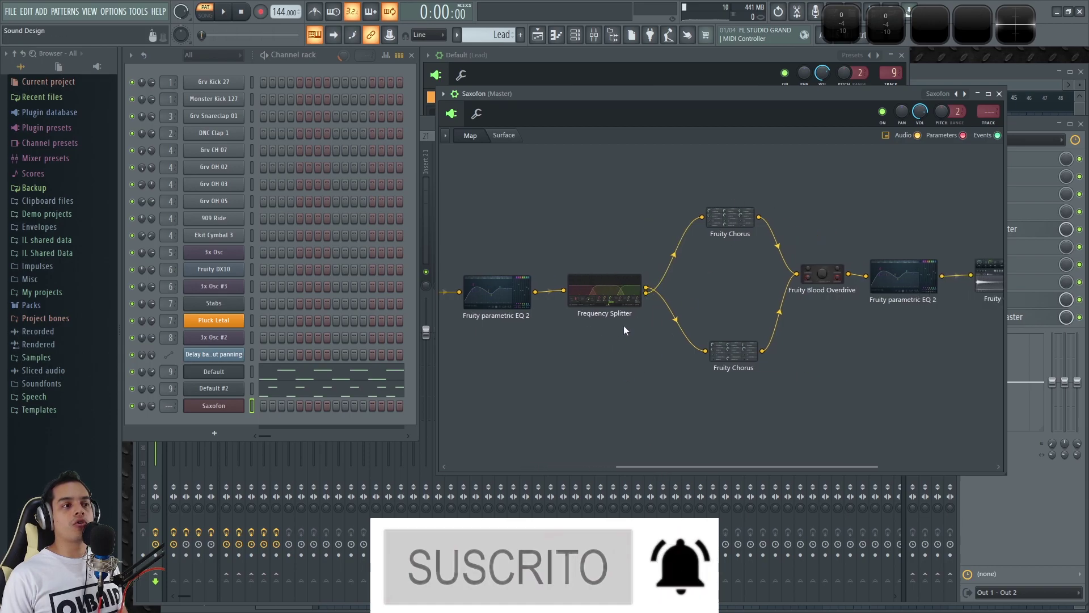
left_click_drag(753, 467, 998, 468)
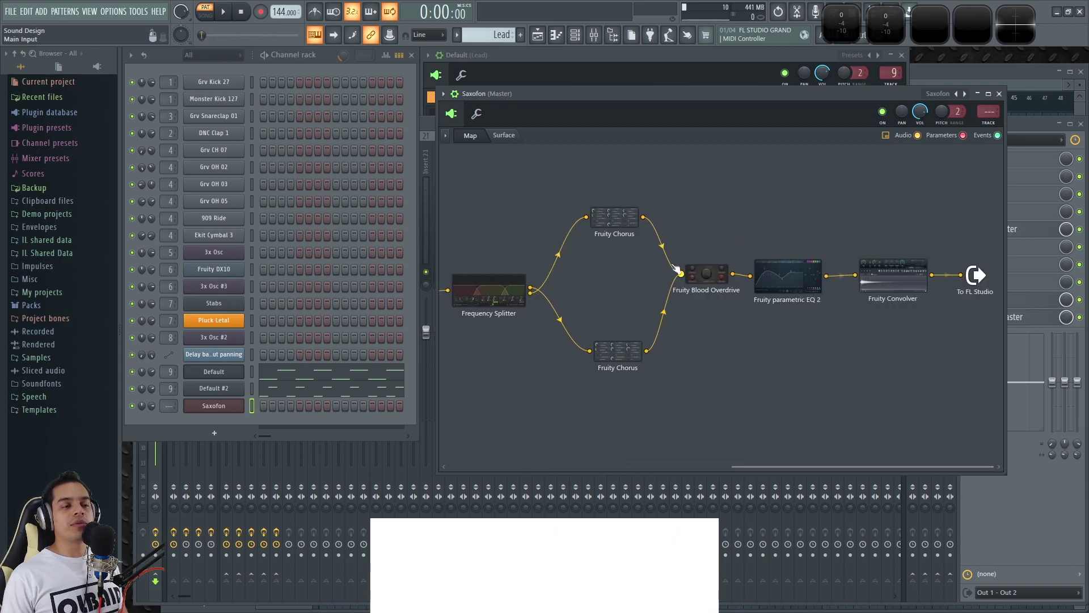
left_click_drag(898, 468, 553, 469)
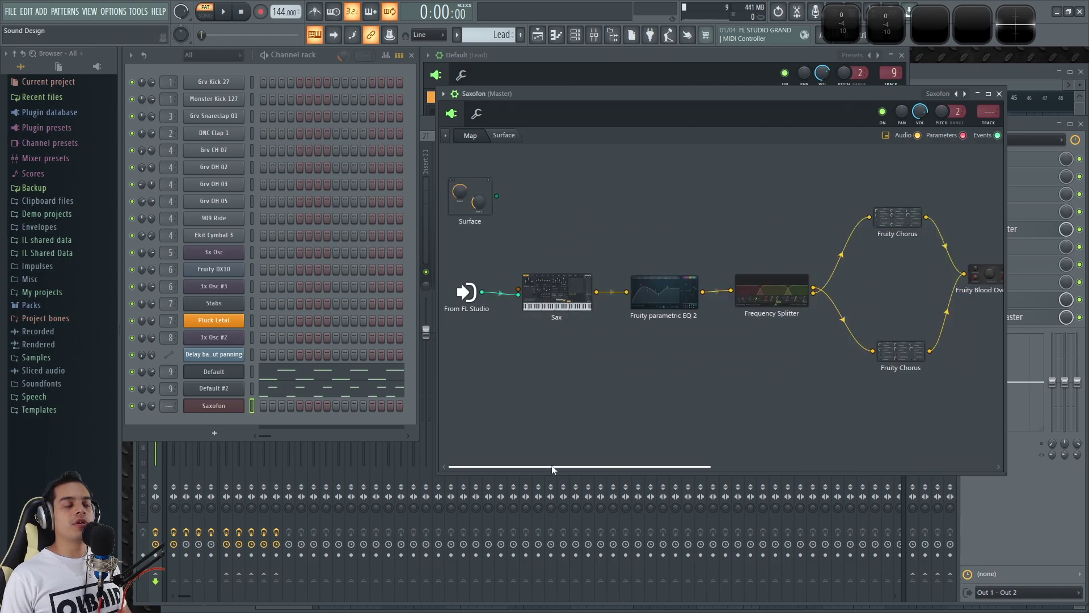
key("v")
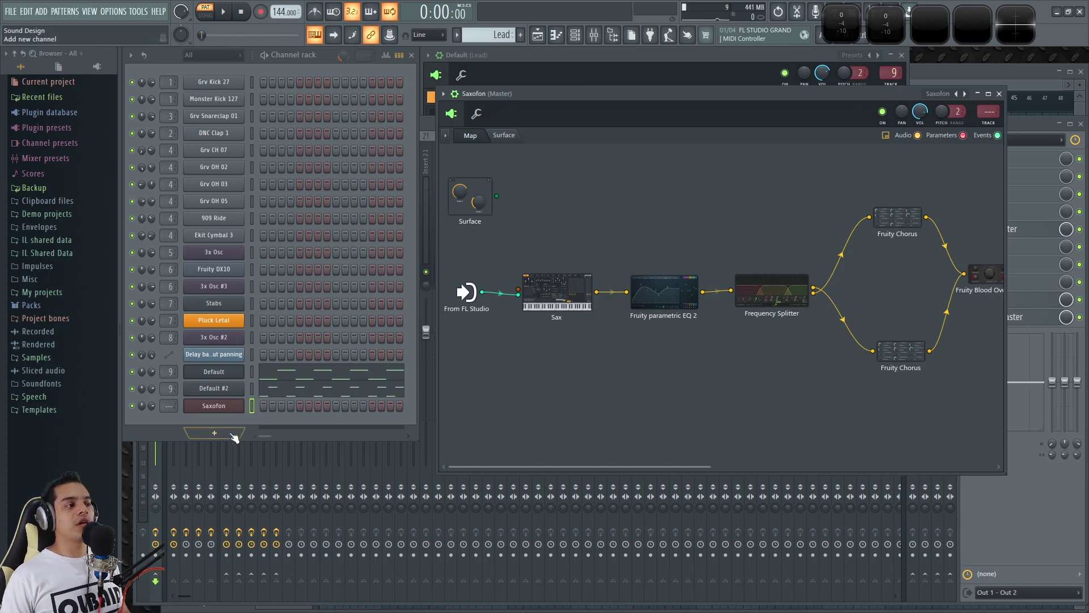
- Try to add a 3x Osc instrument to the Saxofon map in Patcher
right_click(623, 355)
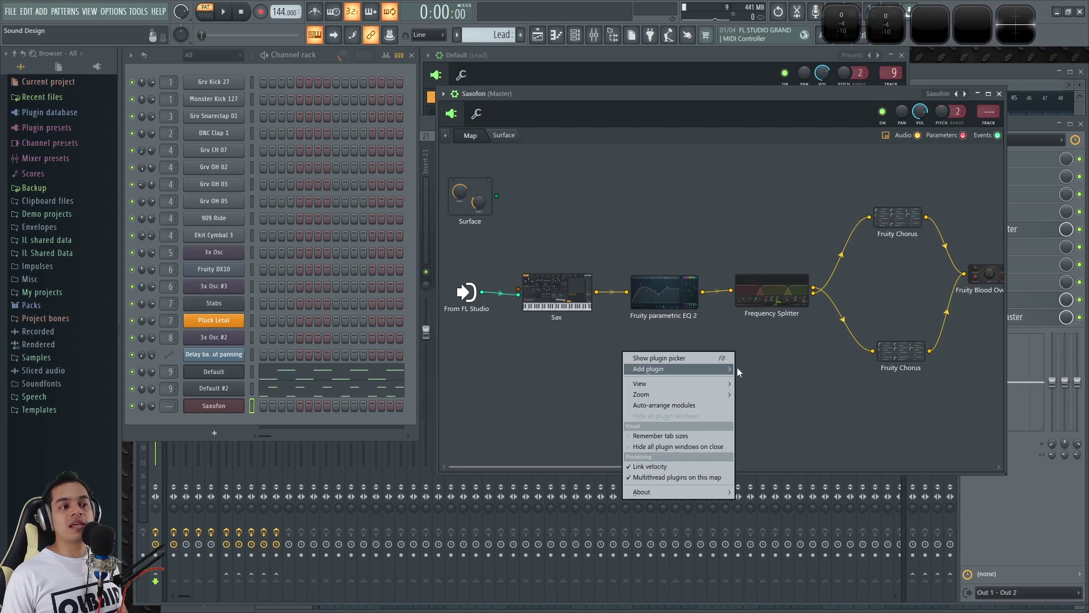
mouse_move(720, 366)
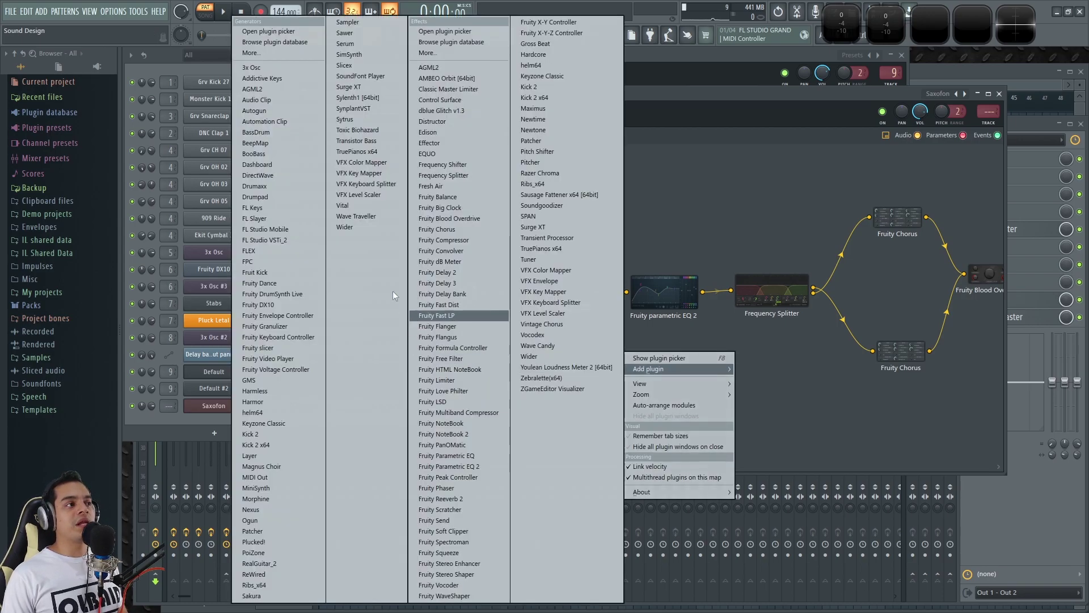
left_click(254, 67)
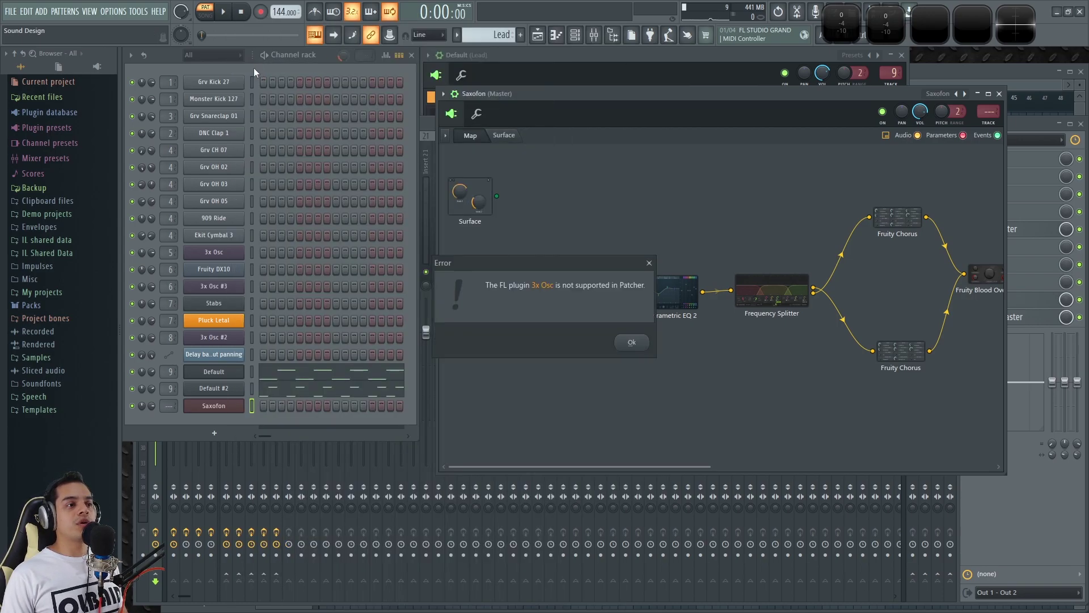
left_click(648, 264)
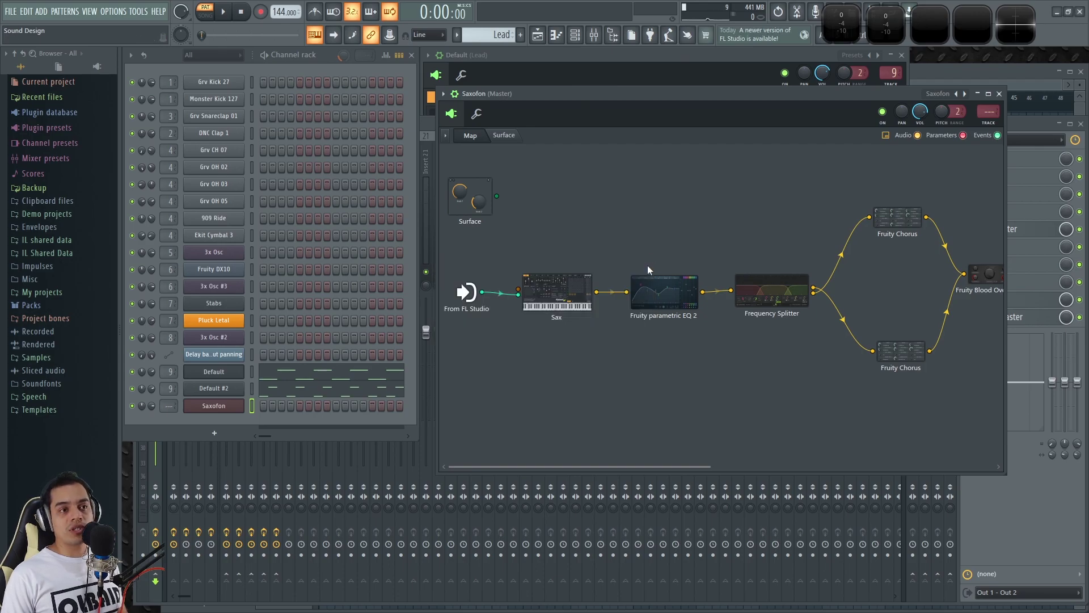
- Close the Saxofon window, insert a Layer channel above the Default channel and place its settings window beside the channel rack
left_click(998, 94)
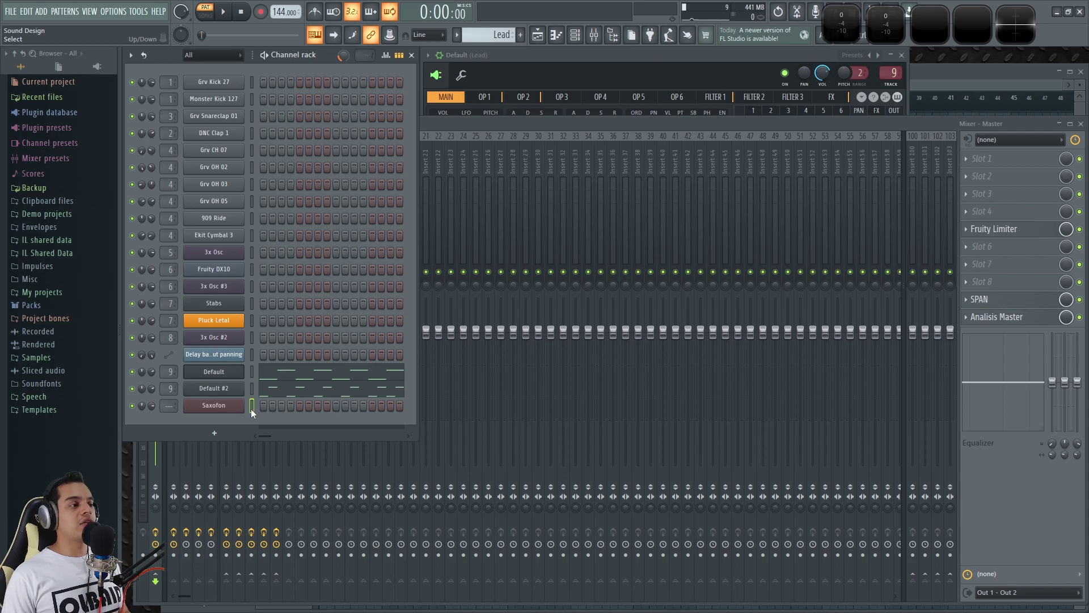
right_click(229, 373)
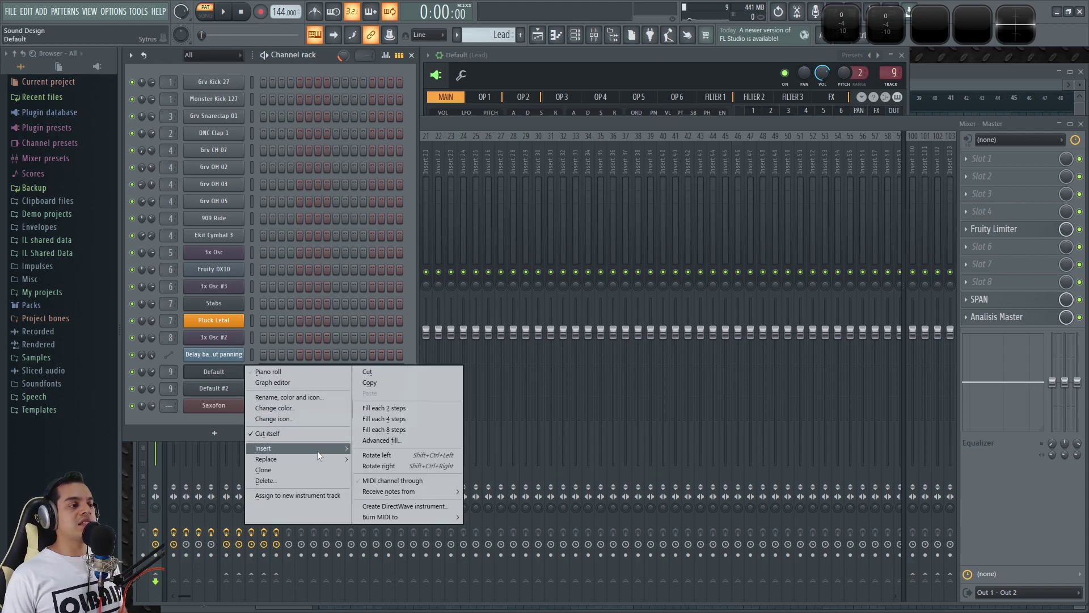
mouse_move(318, 449)
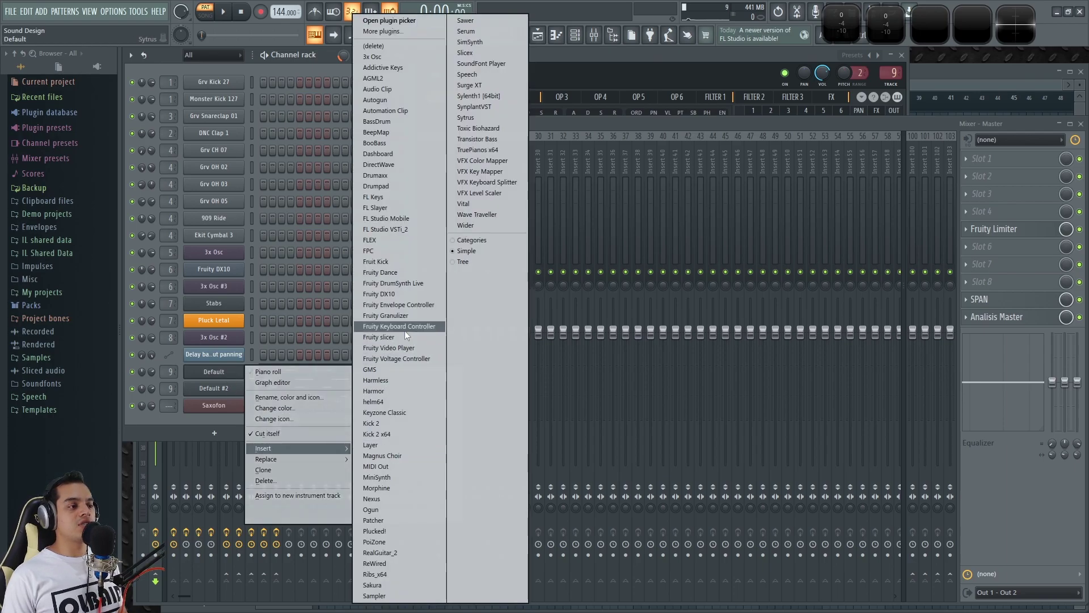
left_click(380, 445)
left_click(230, 372)
left_click_drag(276, 135, 571, 69)
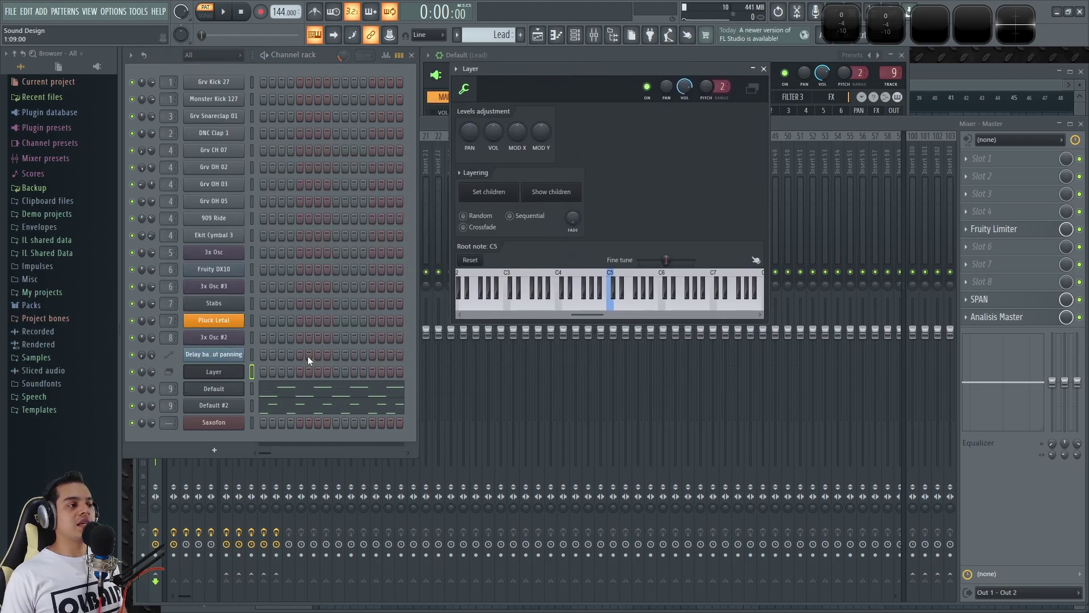
- Set the Default and Default #2 channels as the Layer's children, and add the Saxofon channel to the selection
left_click(250, 393)
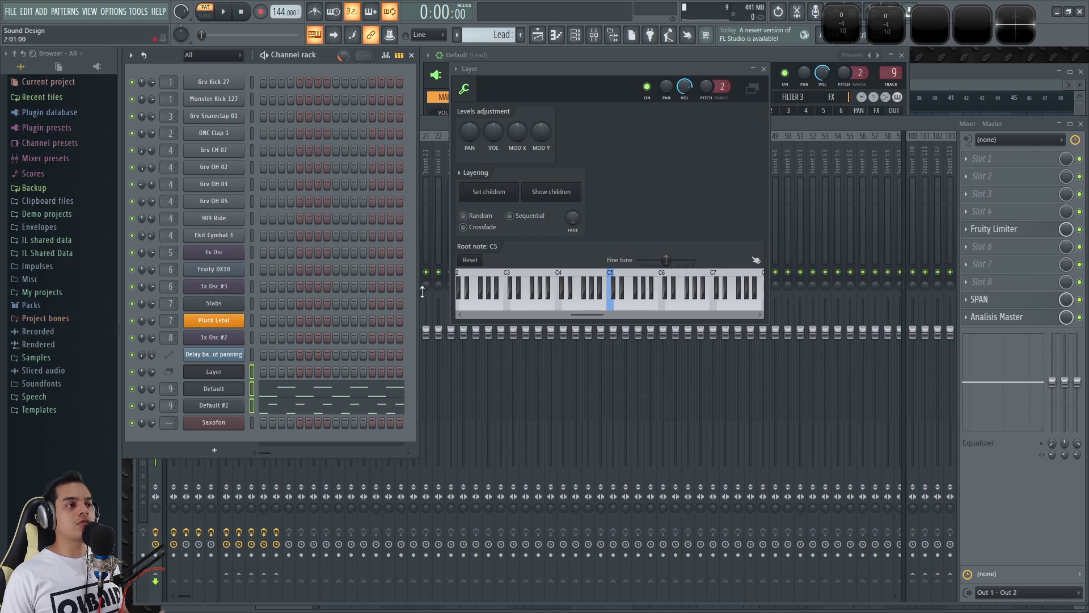
left_click(497, 191)
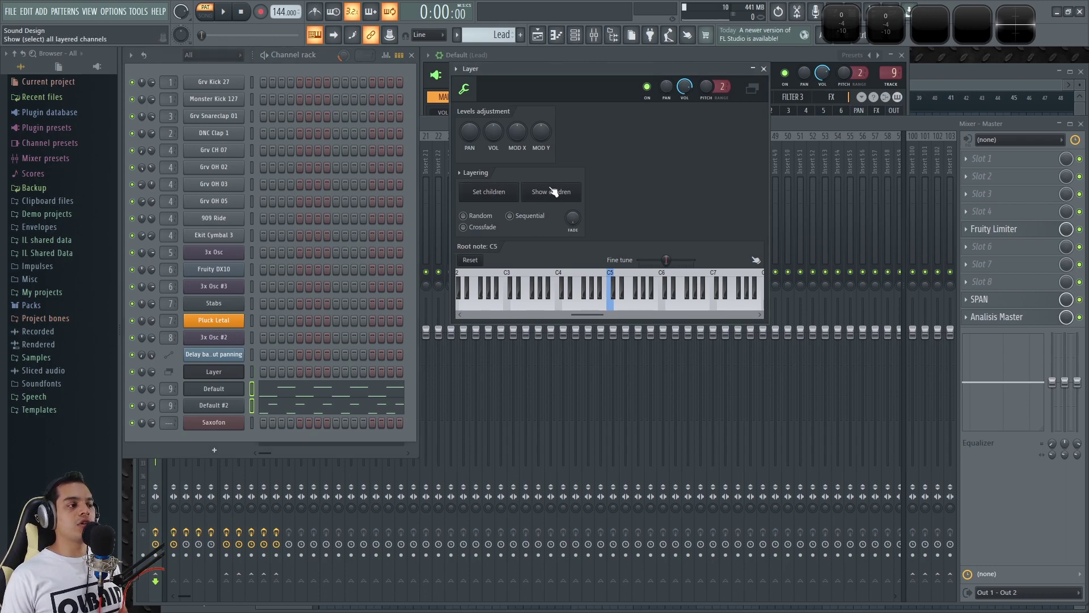
left_click(252, 423)
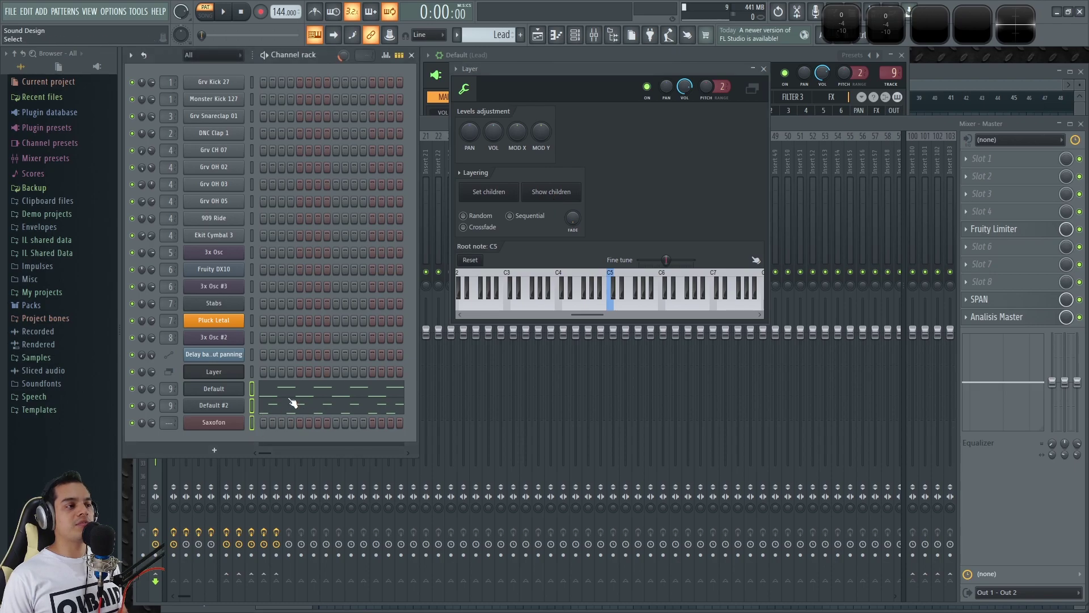
- Select only the Layer channel and play notes to hear its layered sounds
left_click(253, 371)
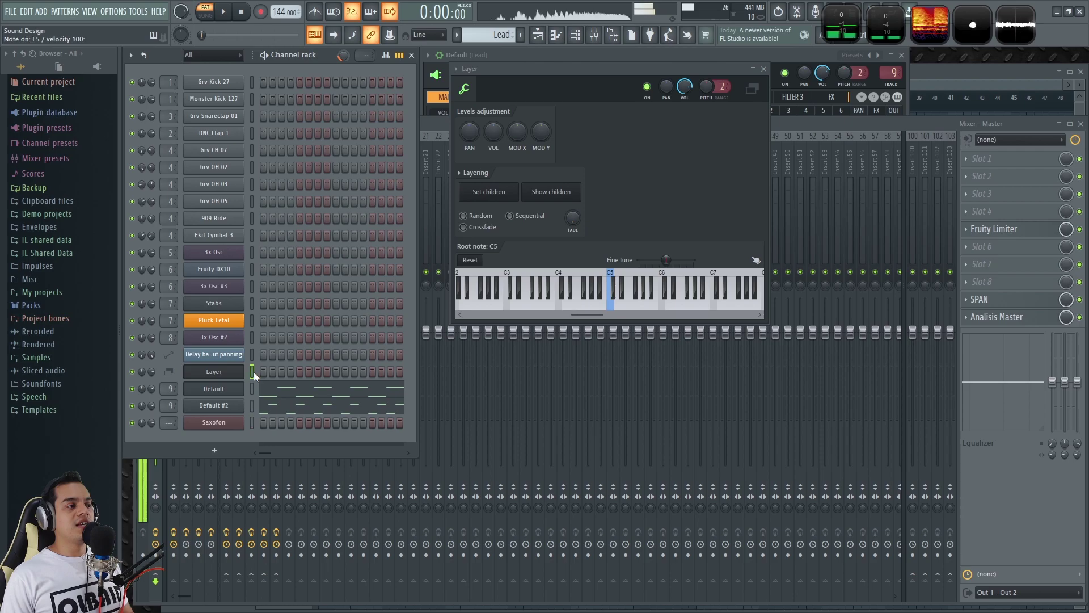
key("q")
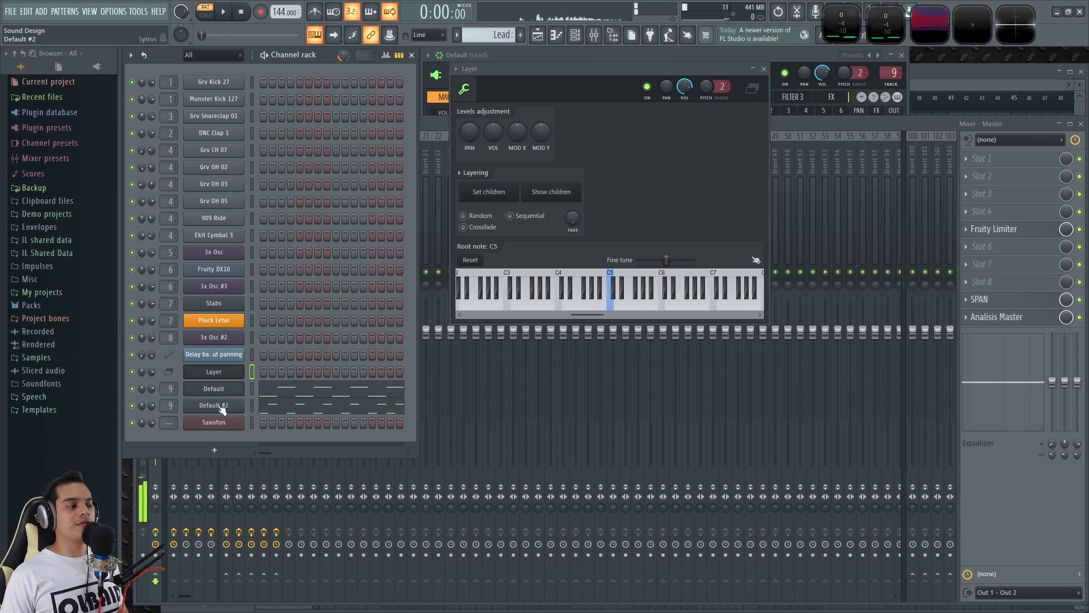
- Start saving the Layer channel's state and create a folder named Layer within the Channel presets folder
left_click(454, 70)
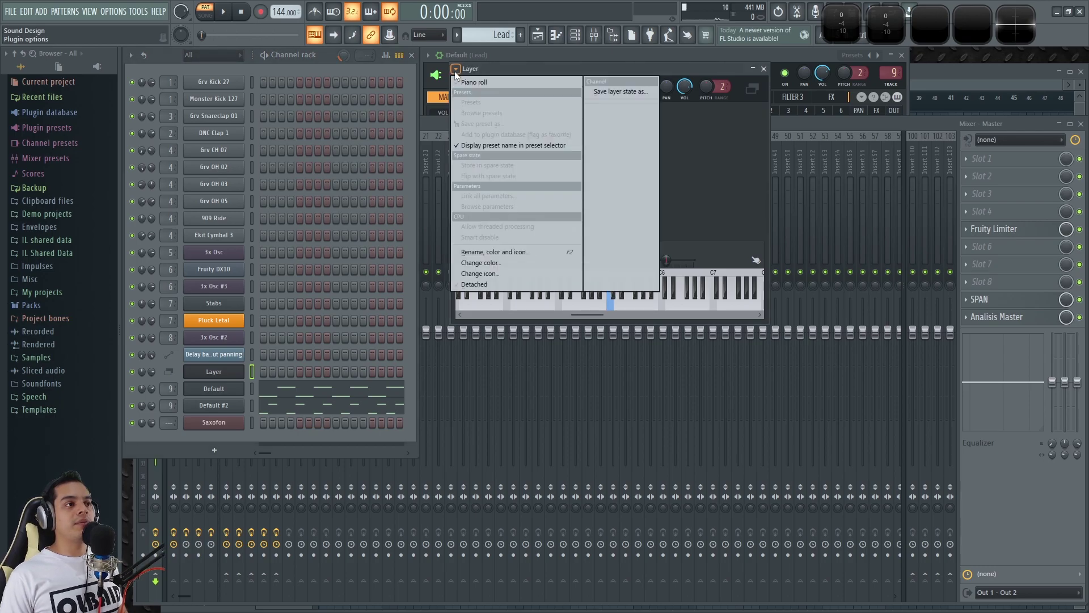
left_click(622, 91)
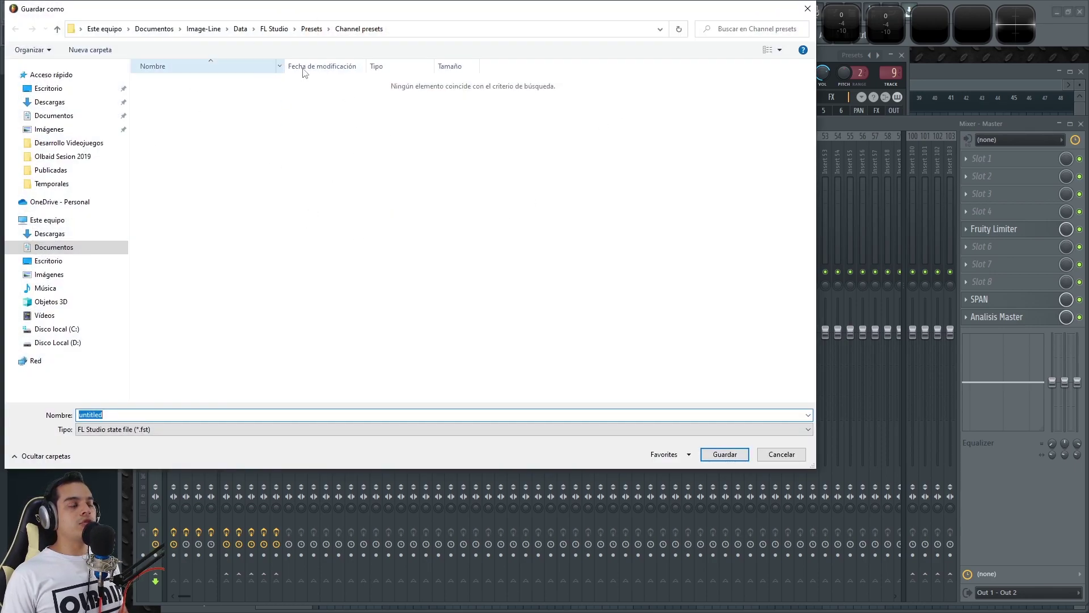
left_click(98, 54)
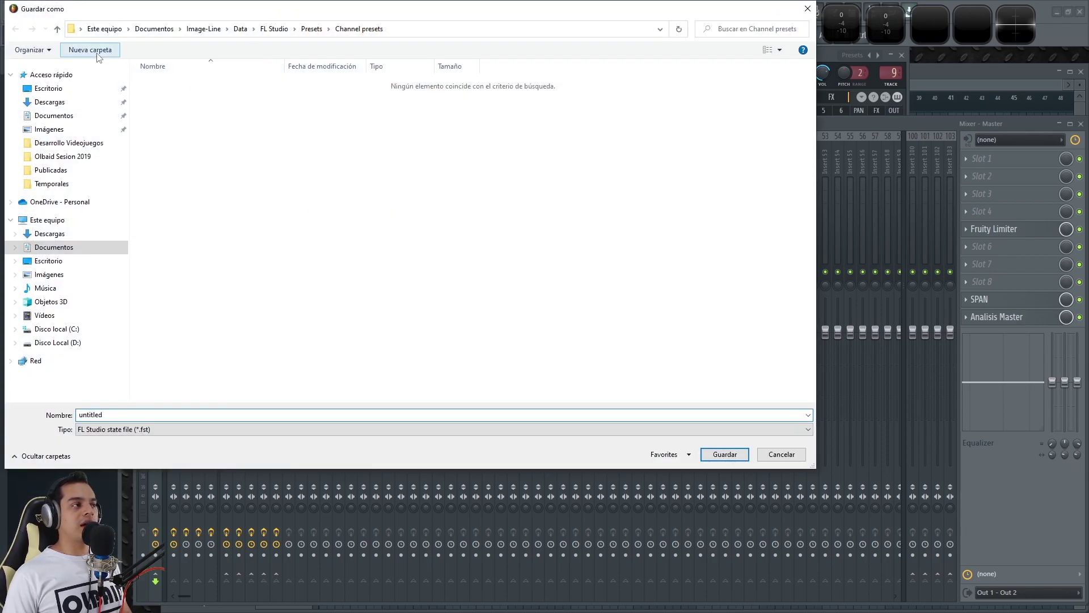
type("Layer")
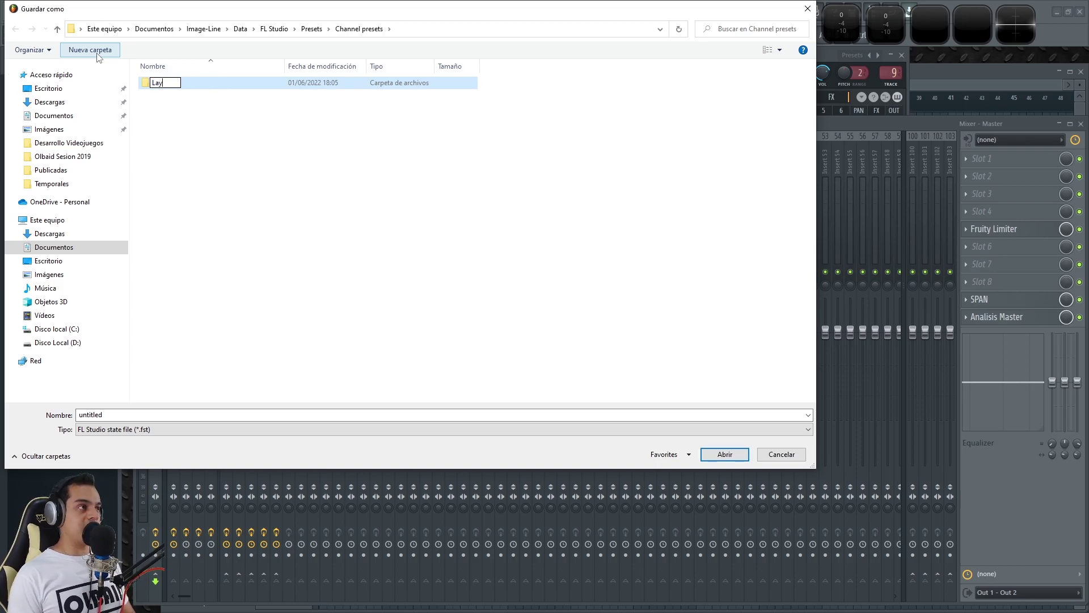
key("Return")
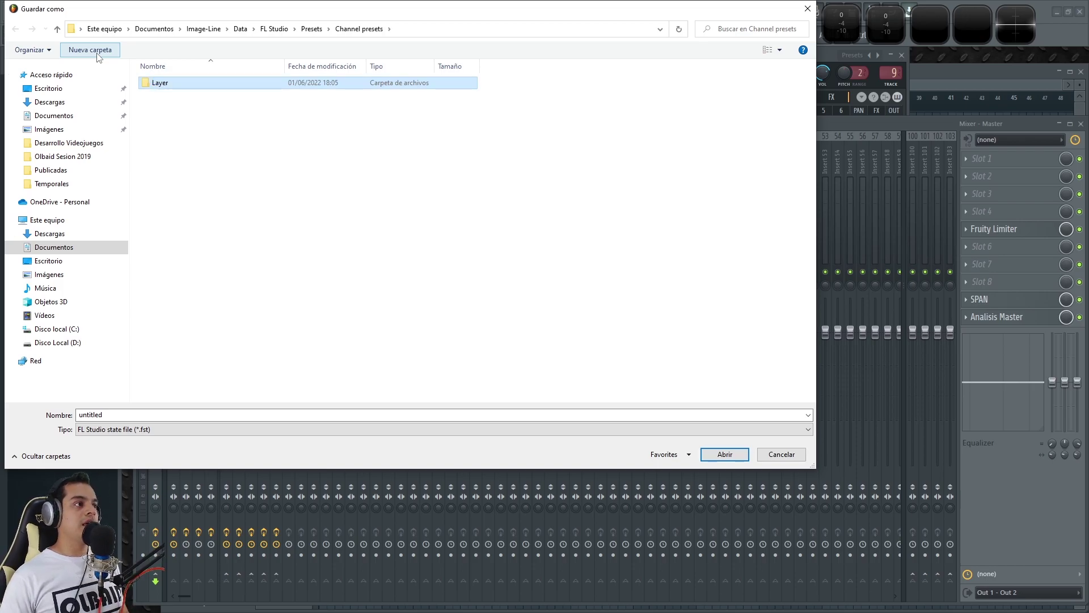
- Save the layer state inside the Layer folder under the name Pruebita 1
double_click(160, 82)
left_click(126, 415)
double_click(126, 415)
type("Pruebit")
key("Return")
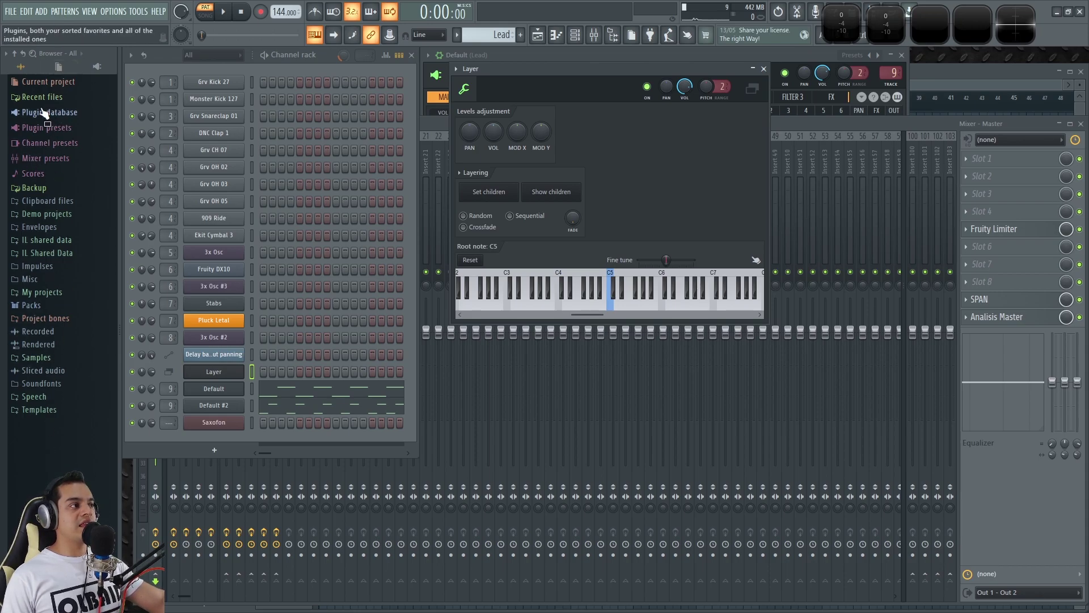
- Load the Pruebita 1 layer preset from the Layer channel presets into the channel rack above Grv Kick 27
left_click(43, 143)
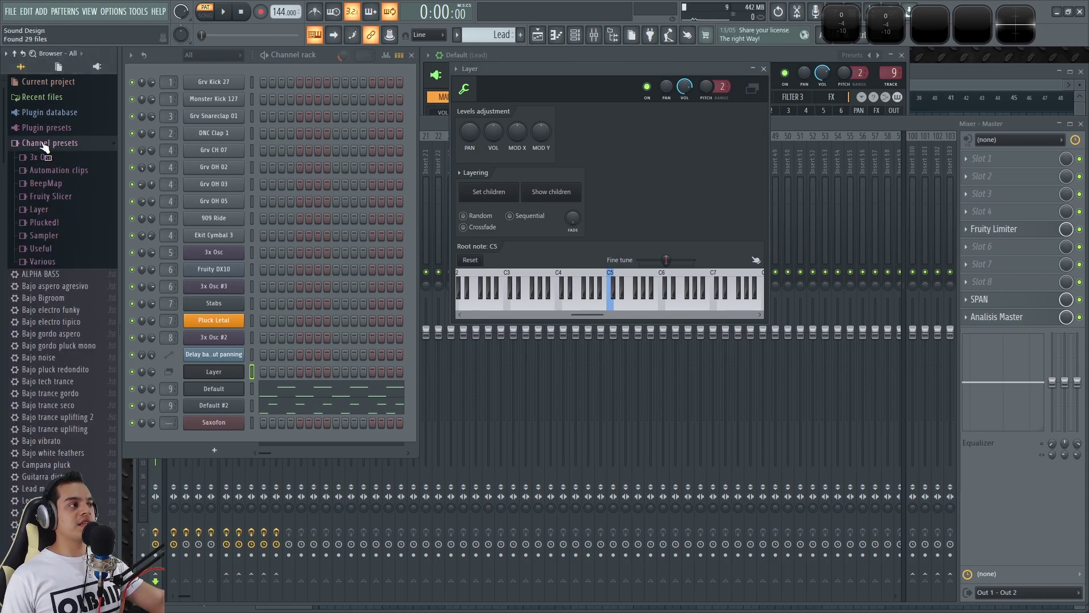
left_click(44, 210)
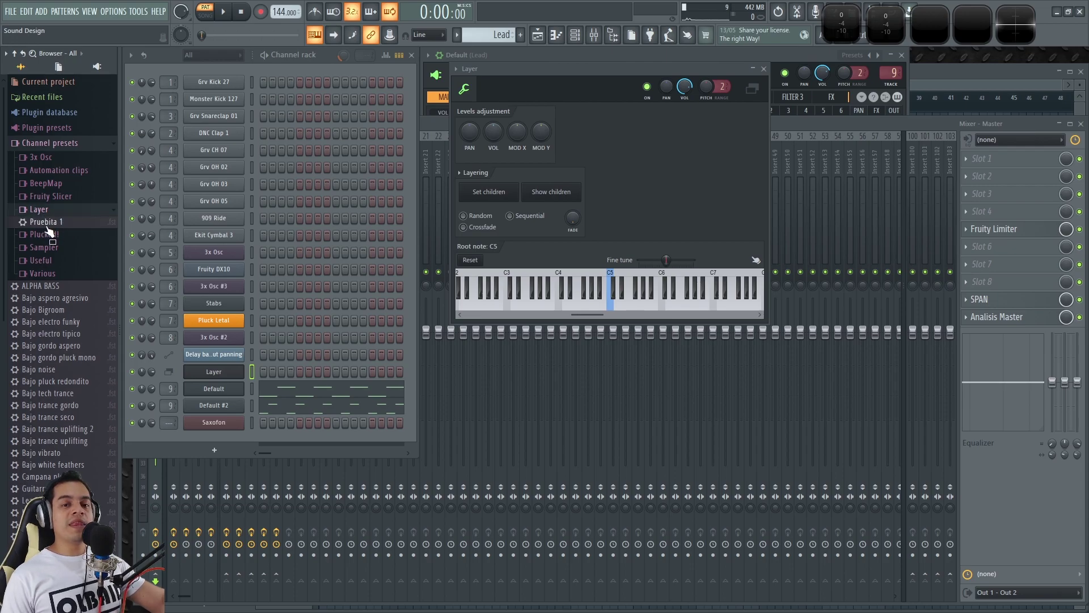
left_click_drag(40, 222, 214, 77)
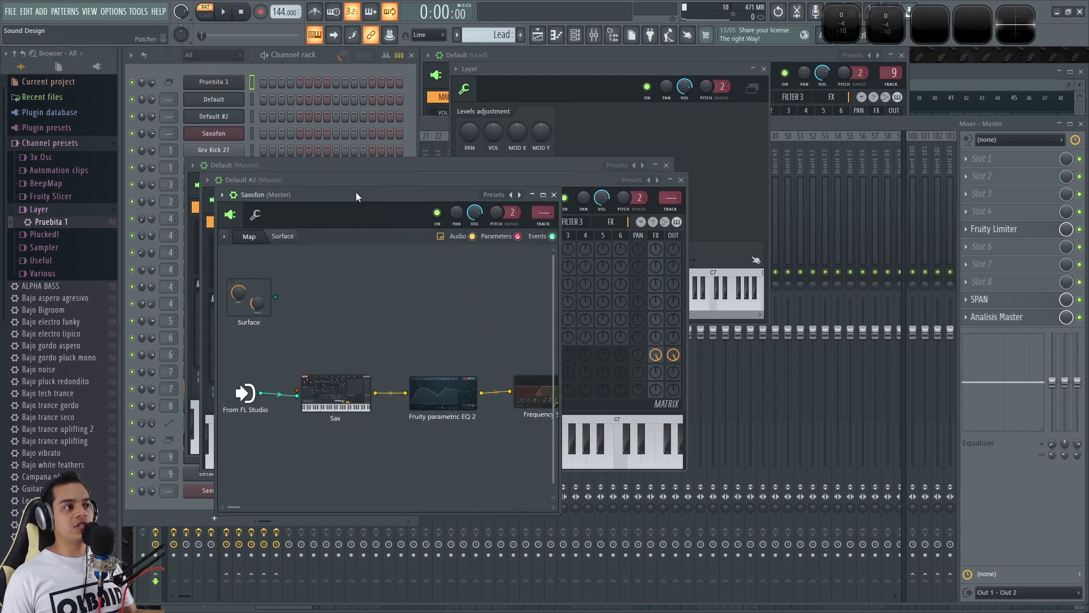
- Inspect the Default, Default #2 and Saxofon channels loaded with the Pruebita 1 layer, moving the Saxofon window beside the channel rack
double_click(252, 81)
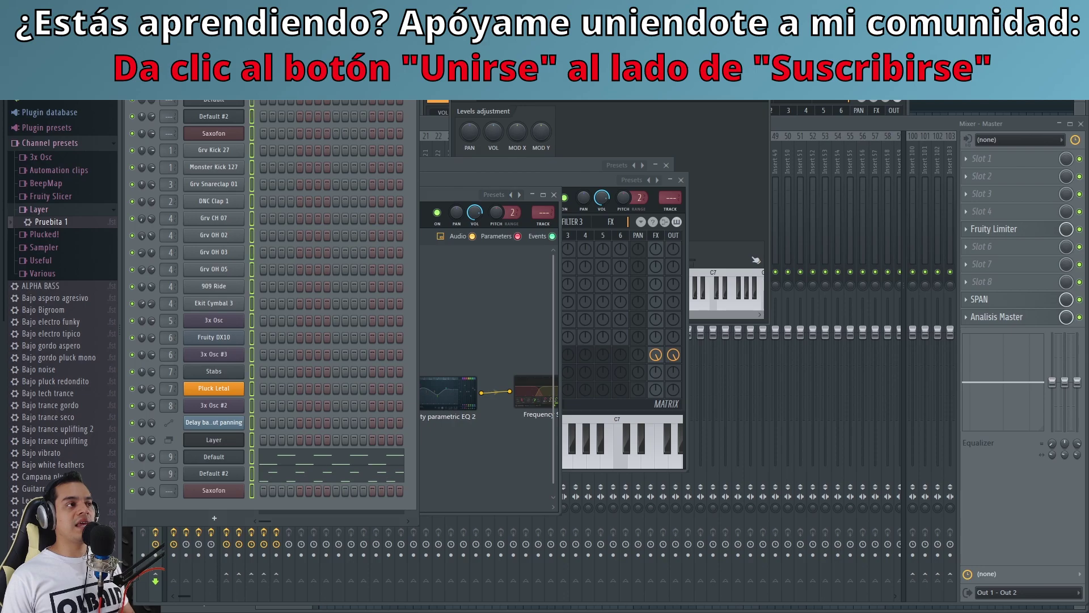
left_click(230, 102)
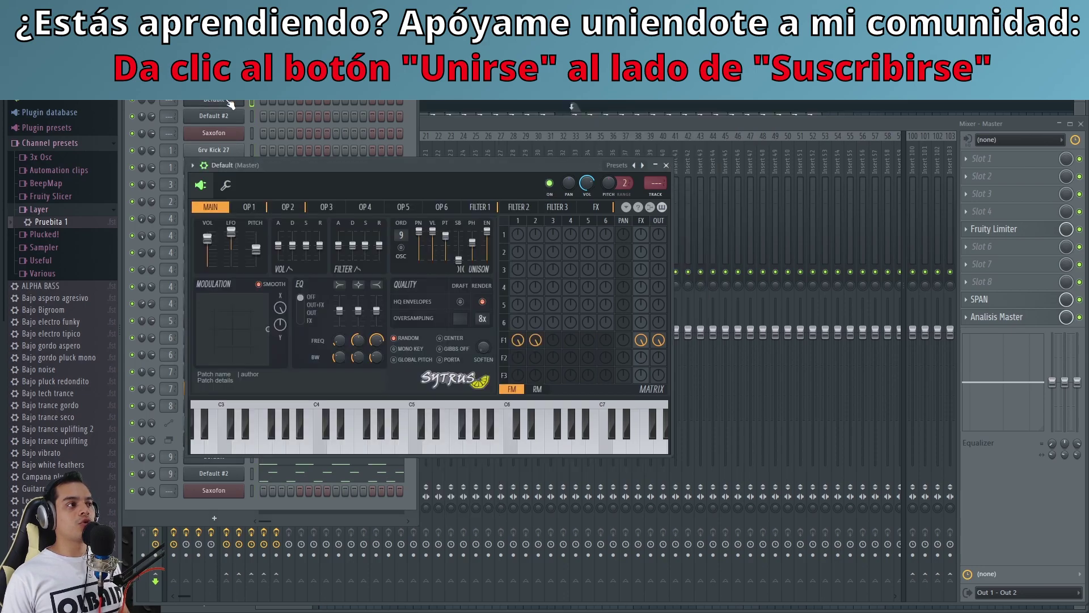
left_click(218, 116)
left_click(205, 135)
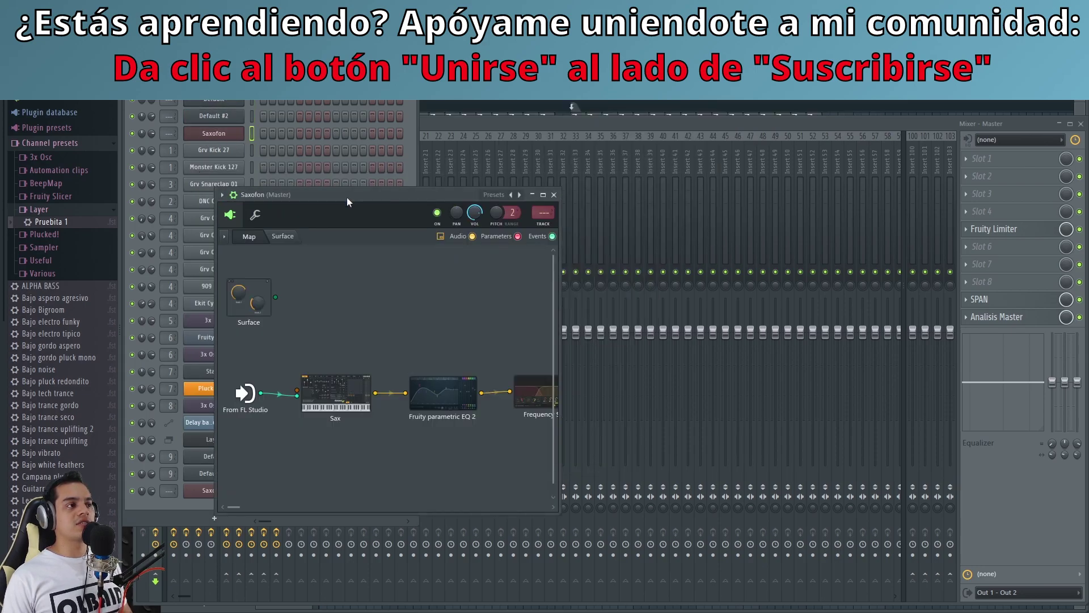
left_click_drag(348, 202, 572, 157)
left_click(214, 83)
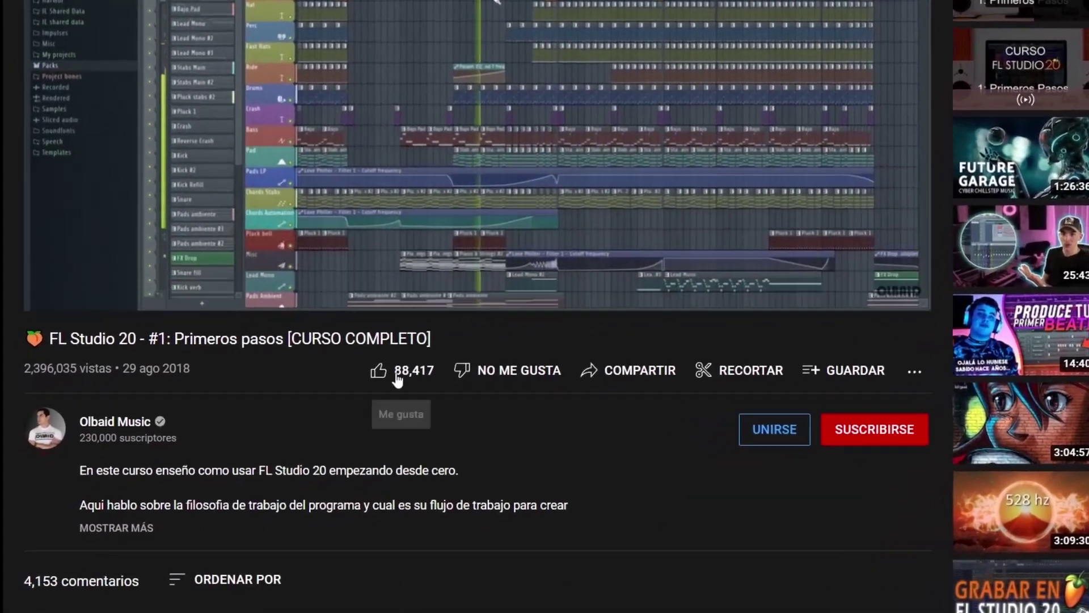
- On YouTube, like the FL Studio 20 course video and subscribe to its channel with all notifications enabled
left_click(355, 393)
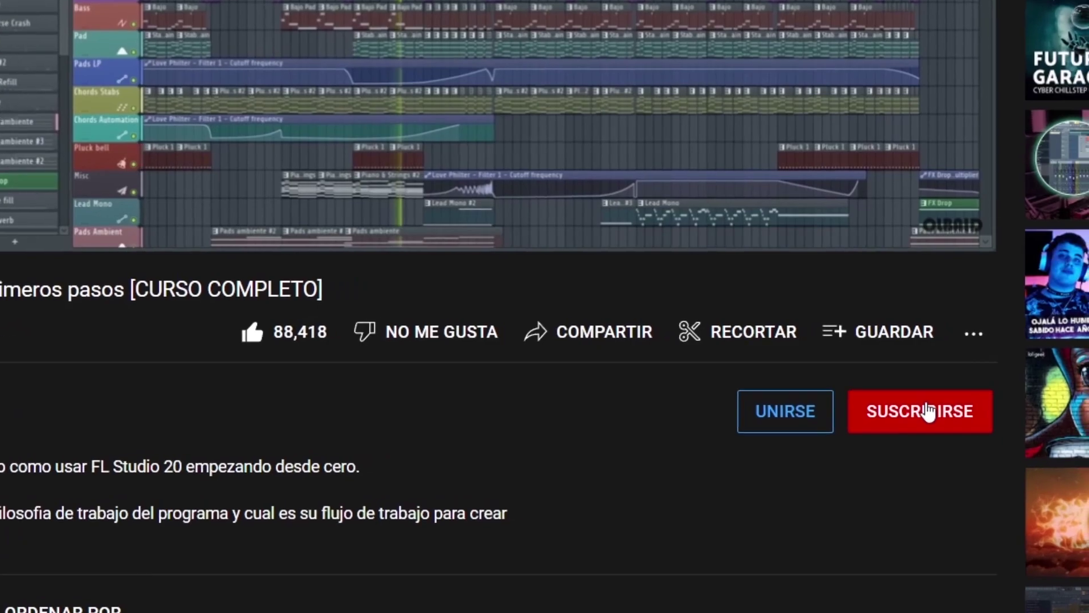
left_click(980, 397)
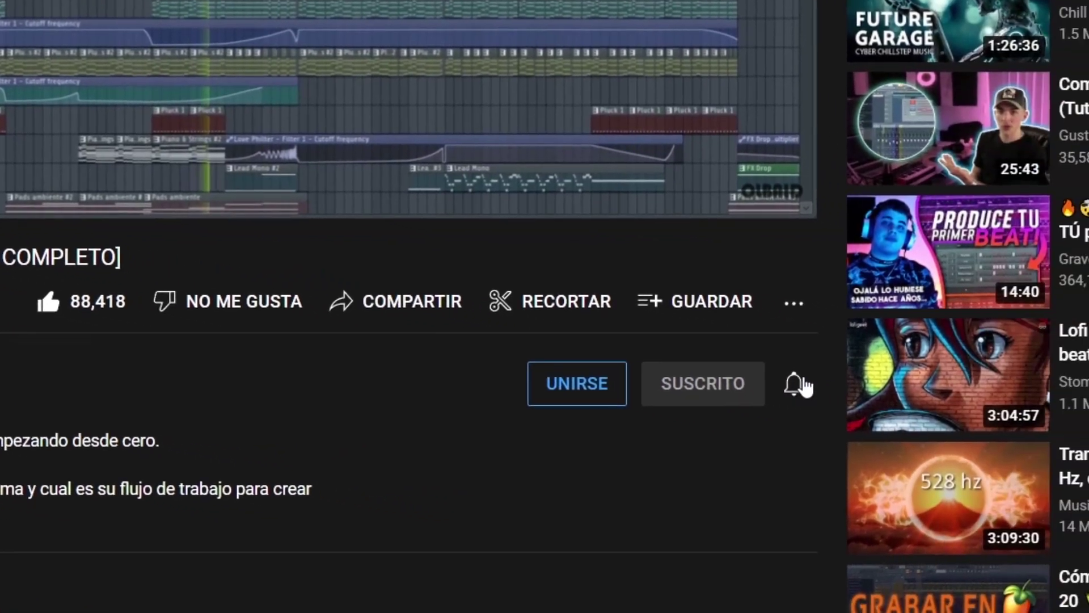
left_click(797, 384)
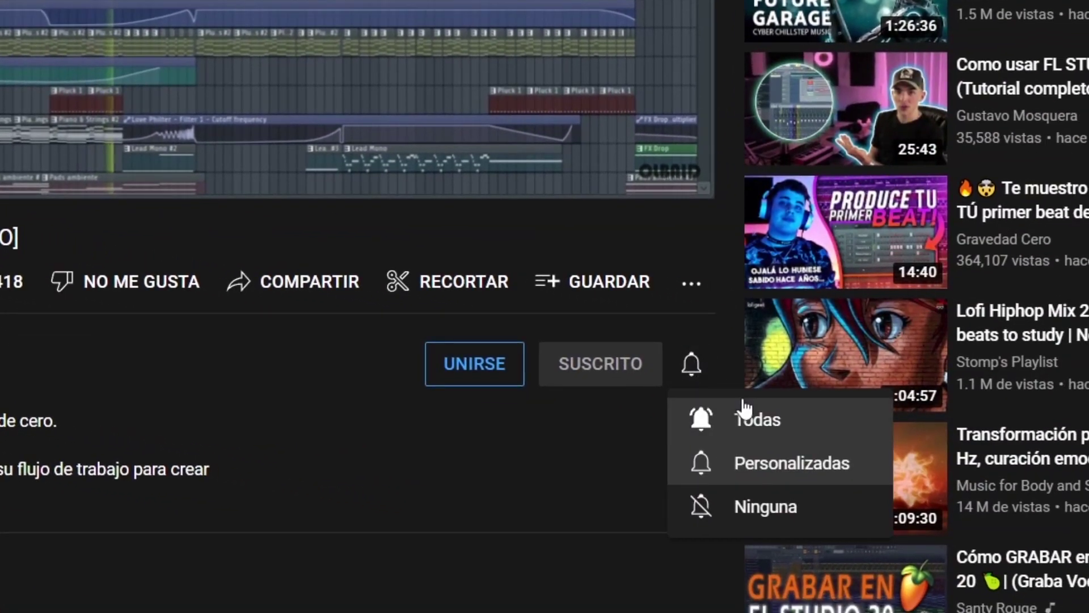
left_click(740, 418)
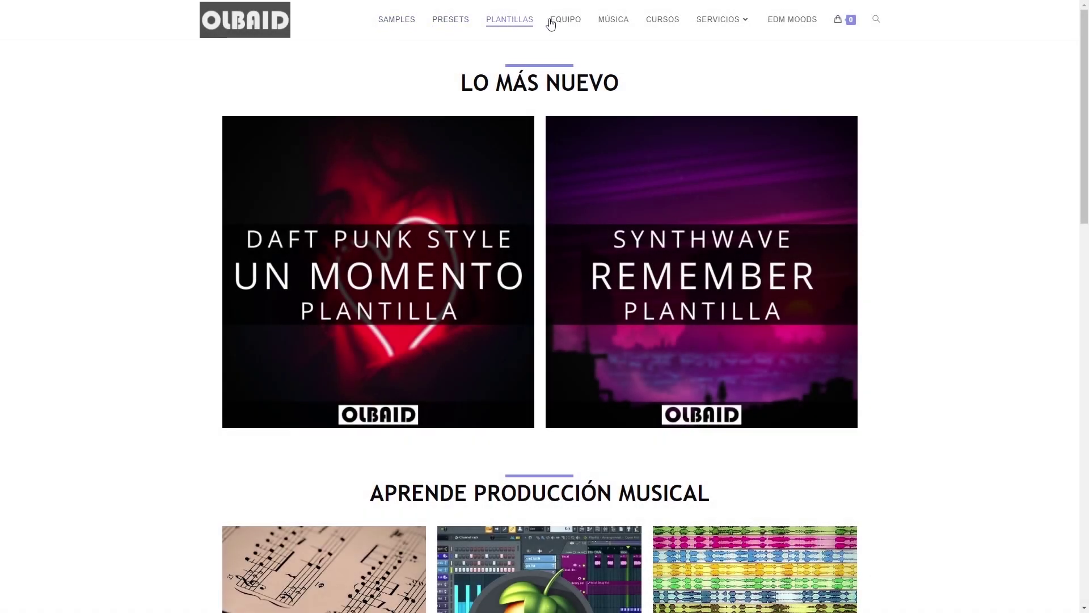
mouse_move(718, 23)
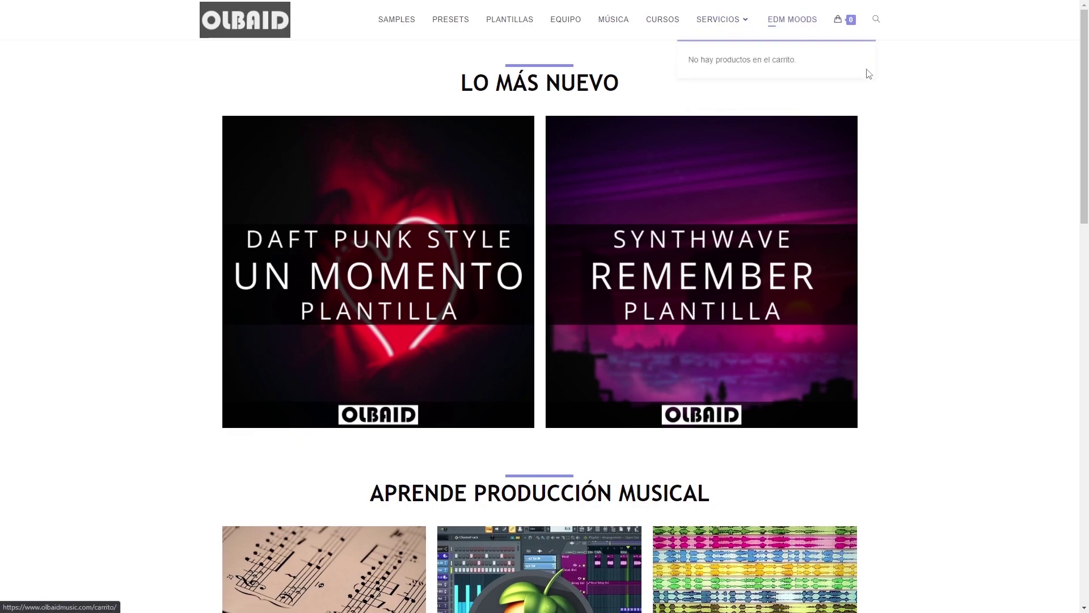
scroll(951, 338, "down", 10)
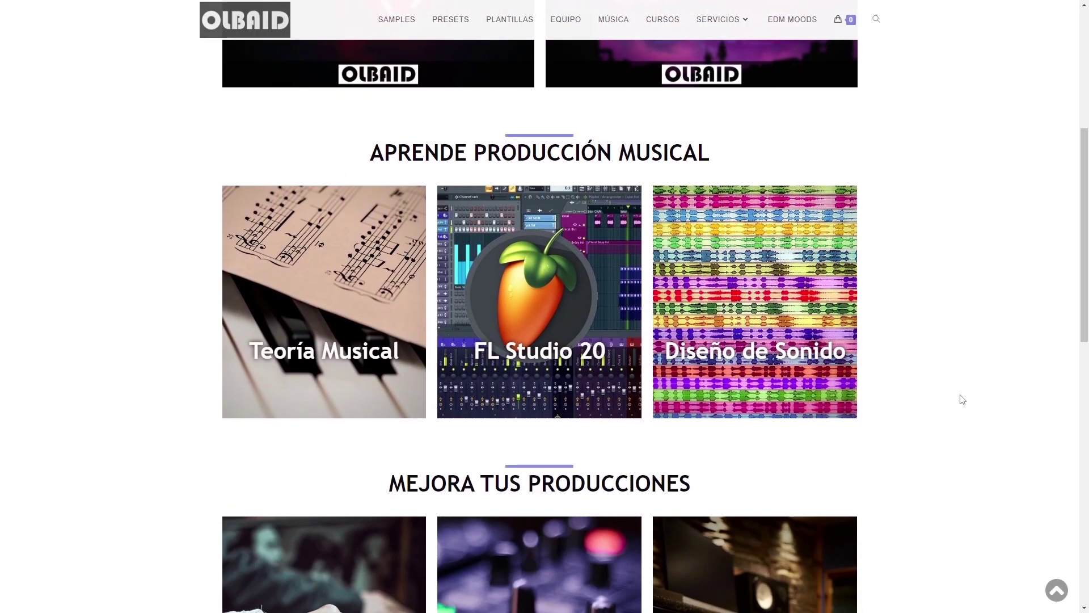
scroll(953, 437, "down", 7)
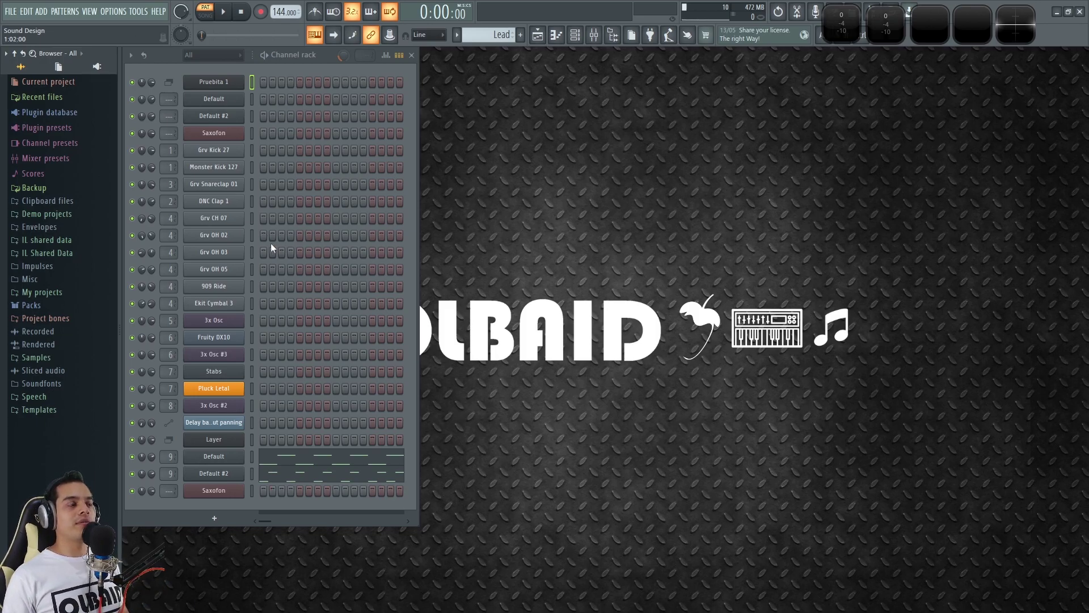
- Open a second FL Studio instance from the desktop and switch back to the original project's instance
key("super+d")
double_click(79, 17)
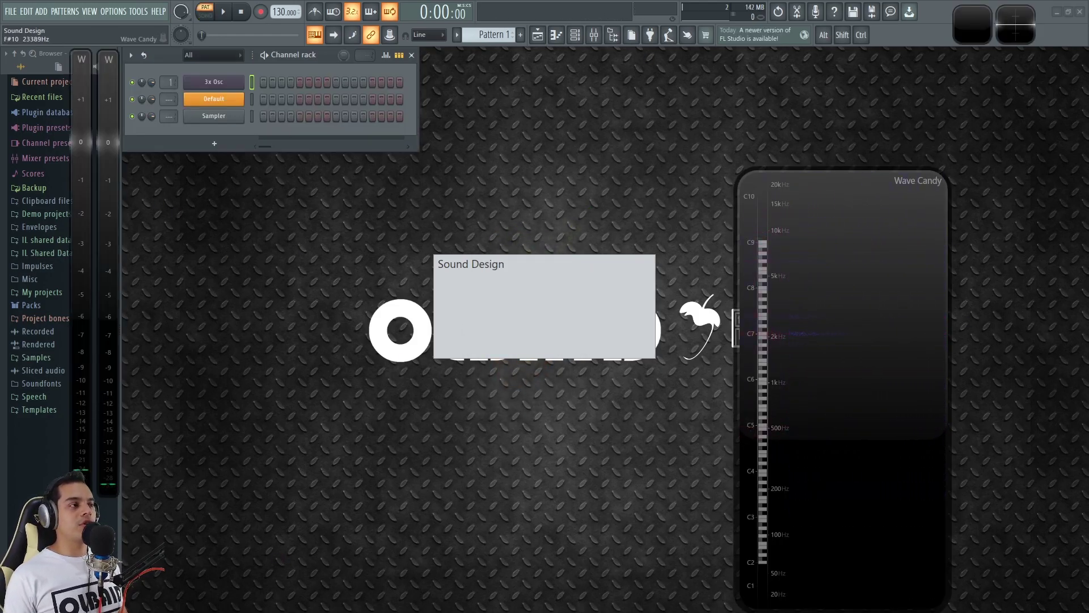
key("super")
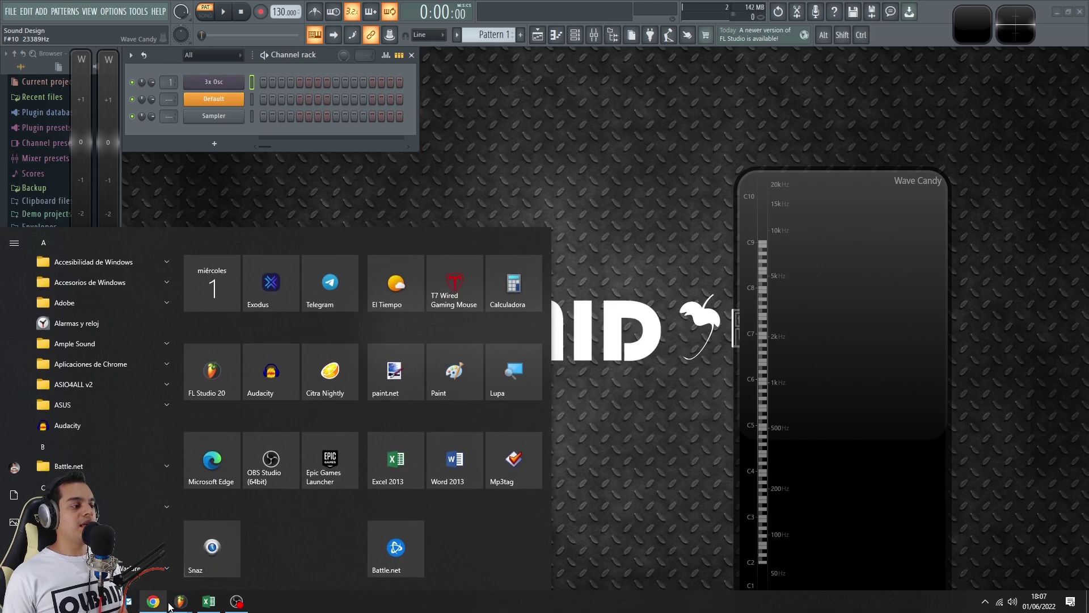
mouse_move(180, 601)
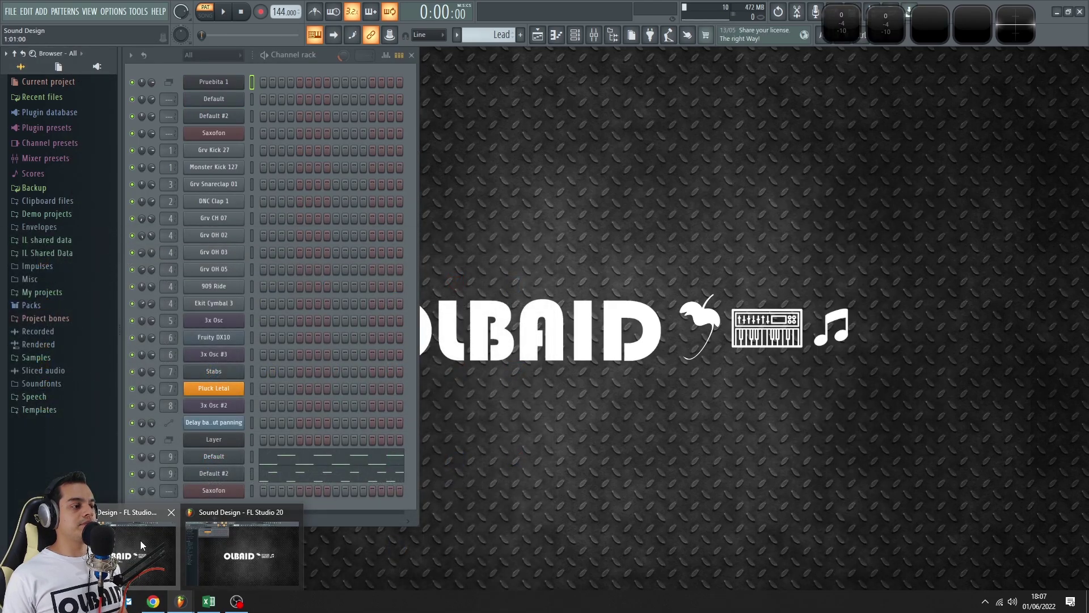
left_click(141, 540)
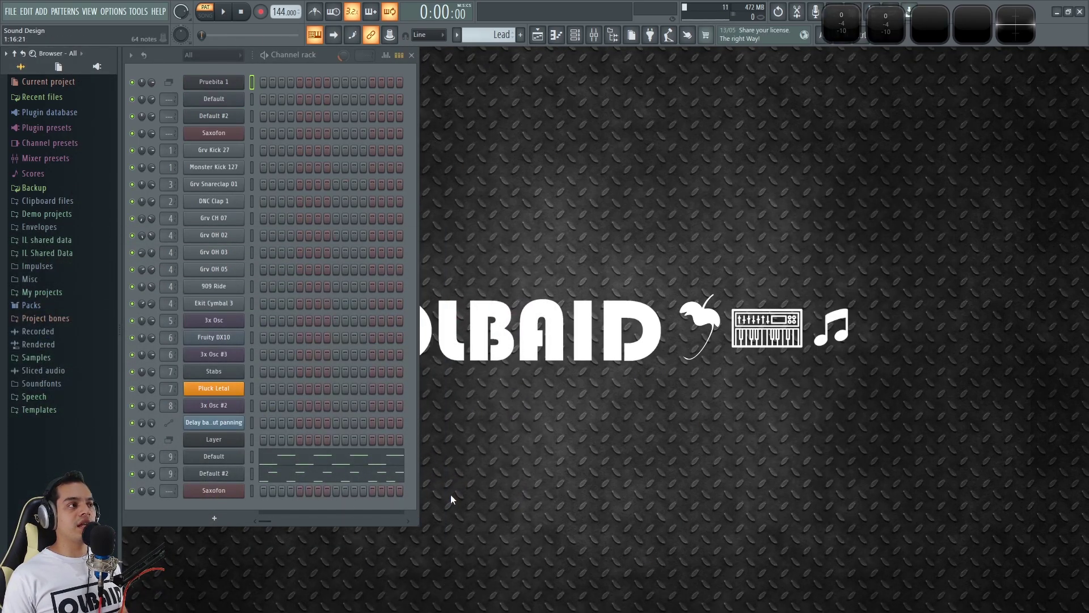
- Transfer the Default lead channel's Sytrus preset into the second FL Studio instance's channel rack below Sampler, and return to the original instance
left_click(221, 457)
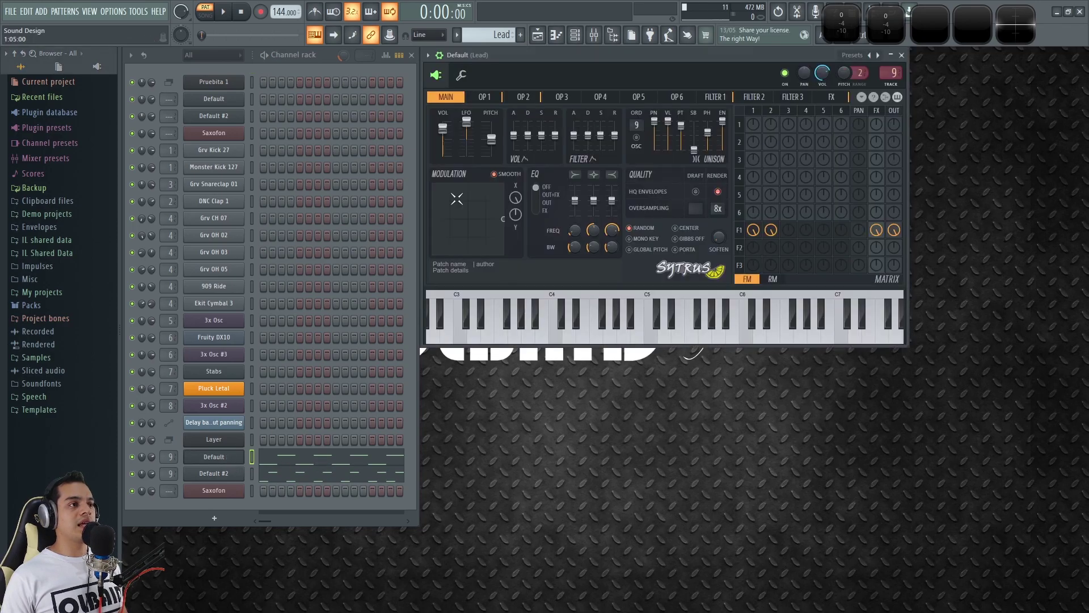
left_click_drag(425, 71, 474, 71)
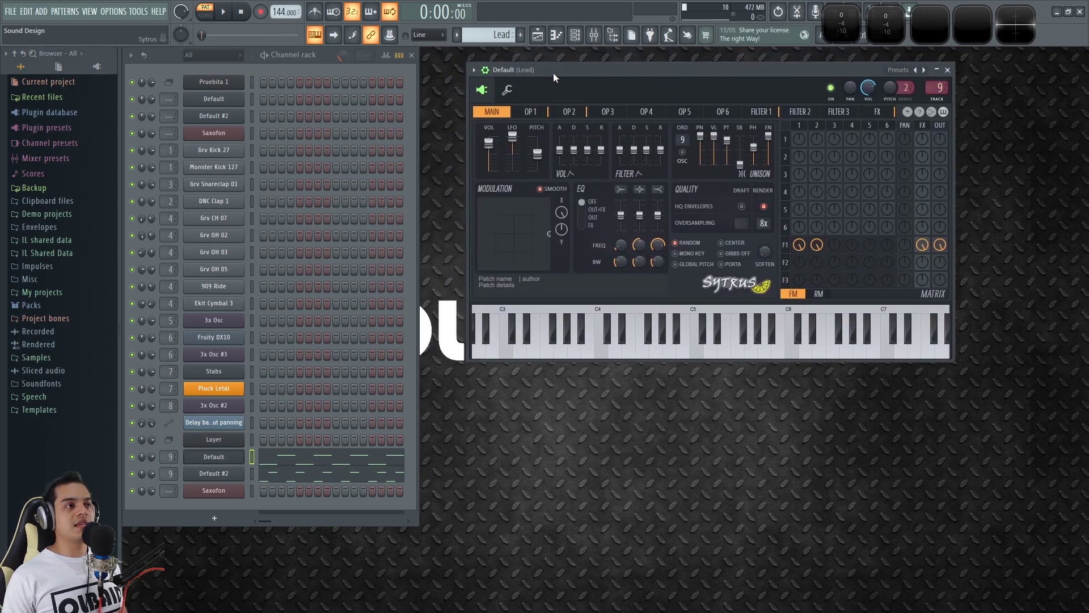
left_click(473, 70)
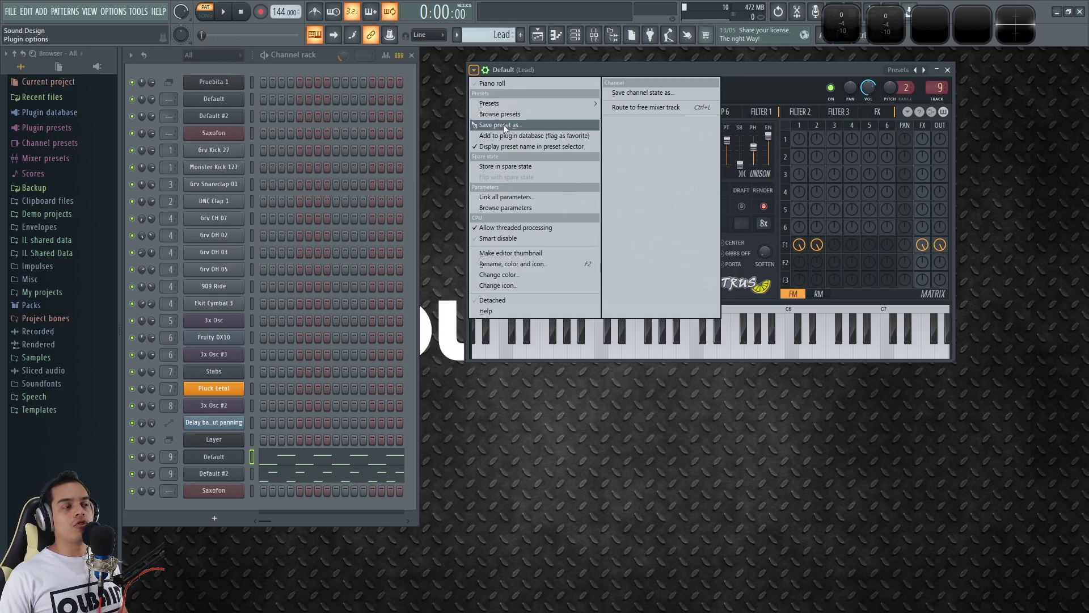
left_click_drag(504, 125, 618, 202)
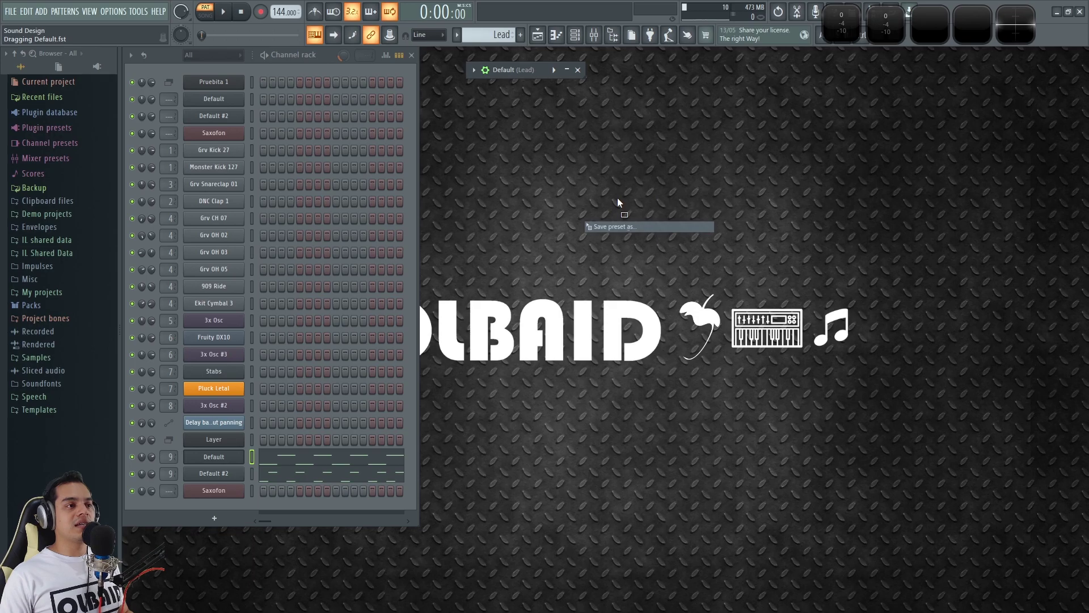
left_click_drag(618, 201, 214, 131)
key("alt+Tab")
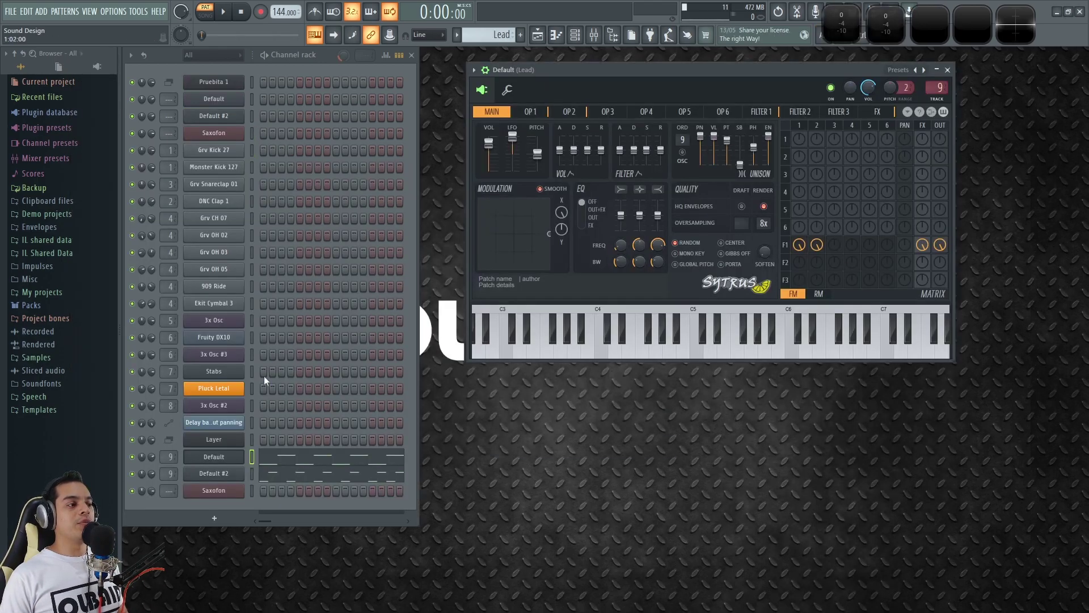
- Transfer the Default #2 lead channel's Sytrus preset to the end of the second instance's channel rack
left_click(214, 473)
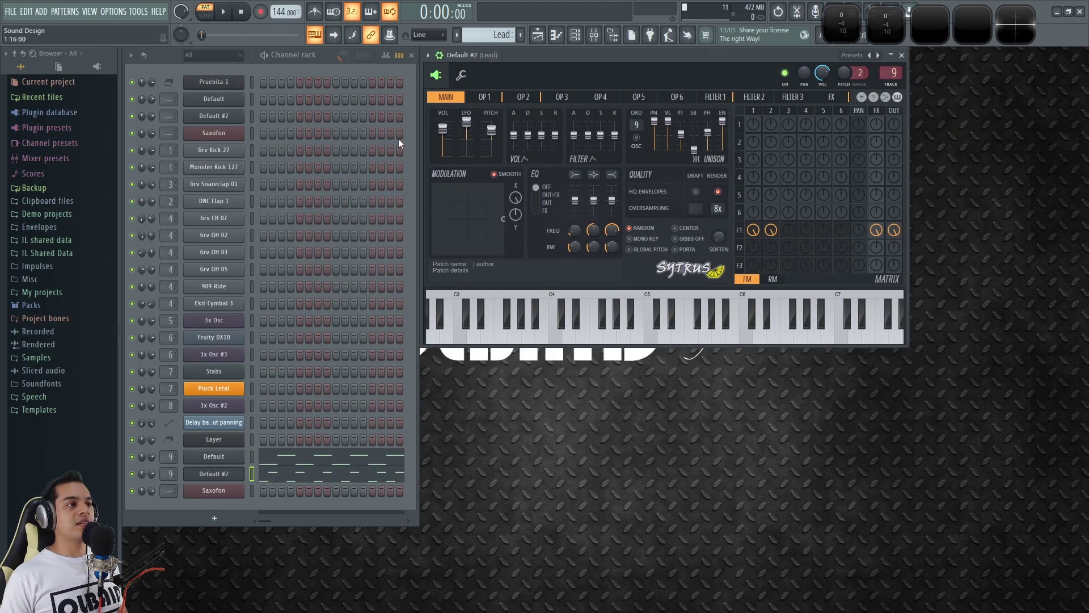
left_click(429, 56)
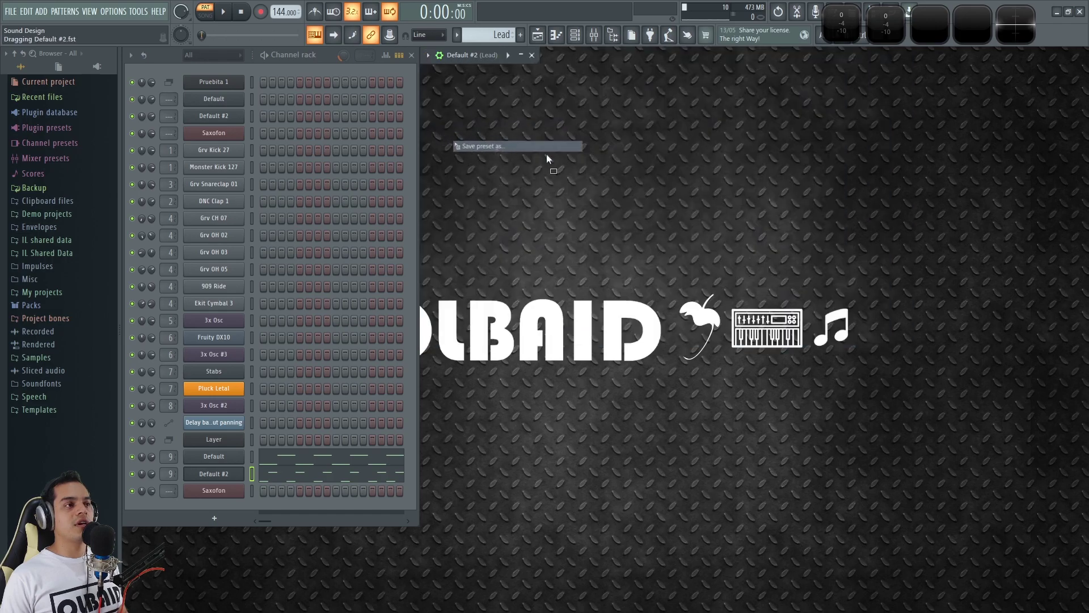
left_click_drag(547, 154, 227, 149)
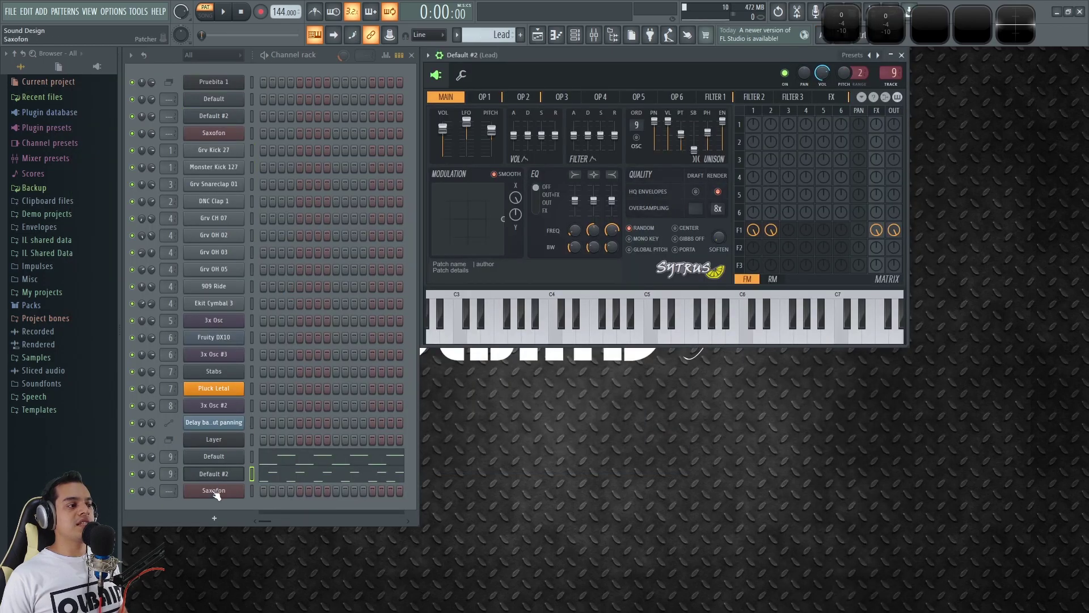
- Transfer the Saxofon channel's Patcher preset from the original project into the second instance's channel rack below Default #3
left_click(215, 491)
left_click(444, 98)
left_click_drag(593, 114, 583, 204)
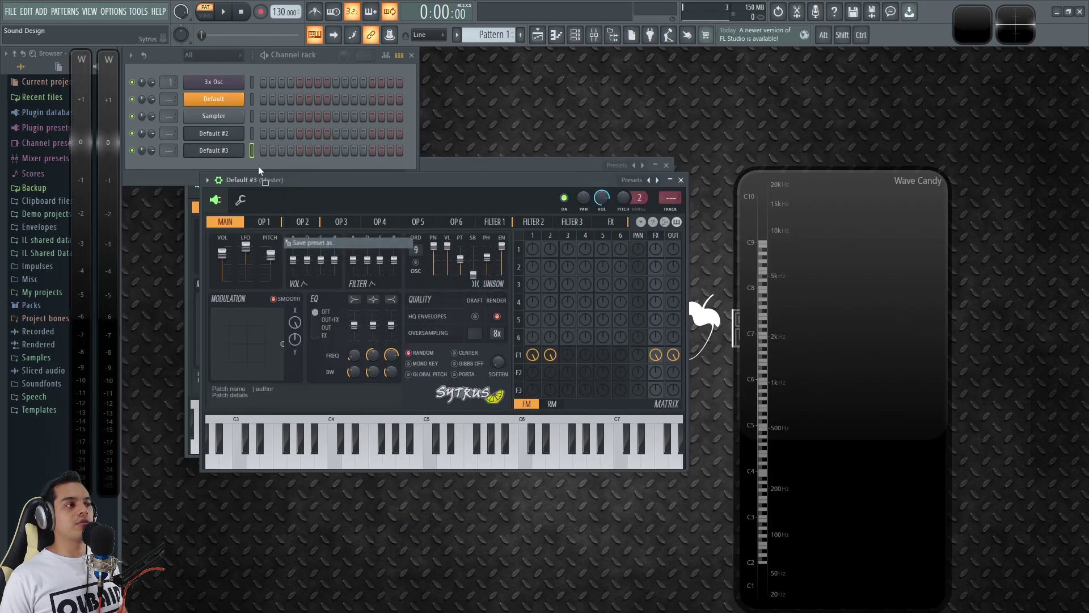
left_click_drag(323, 234, 235, 182)
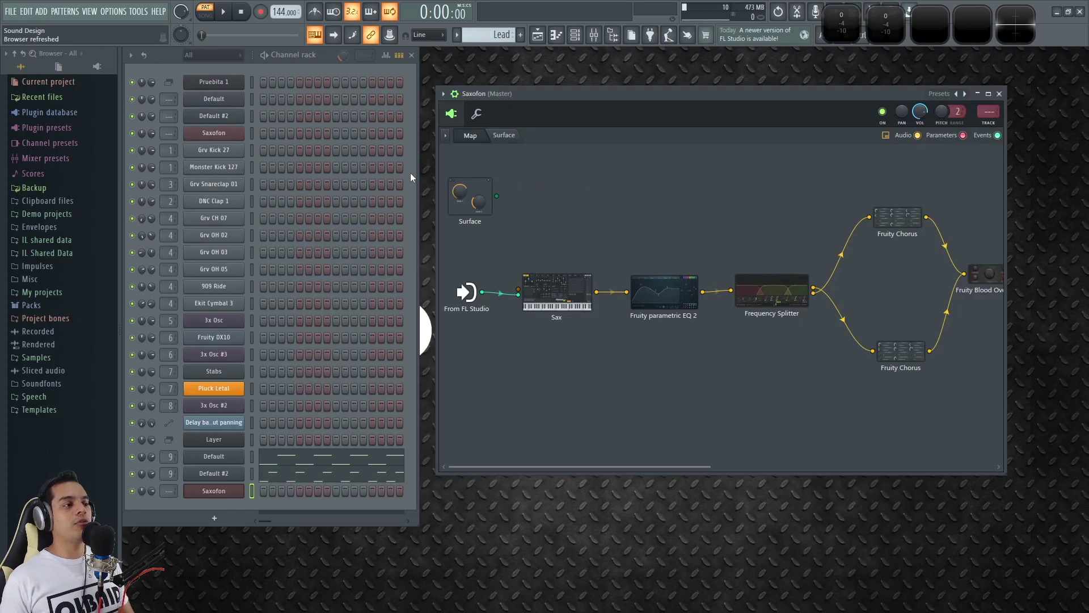
- Transfer the Lead mixer track's state from the original project onto insert 1 of the second instance's mixer
key("F9")
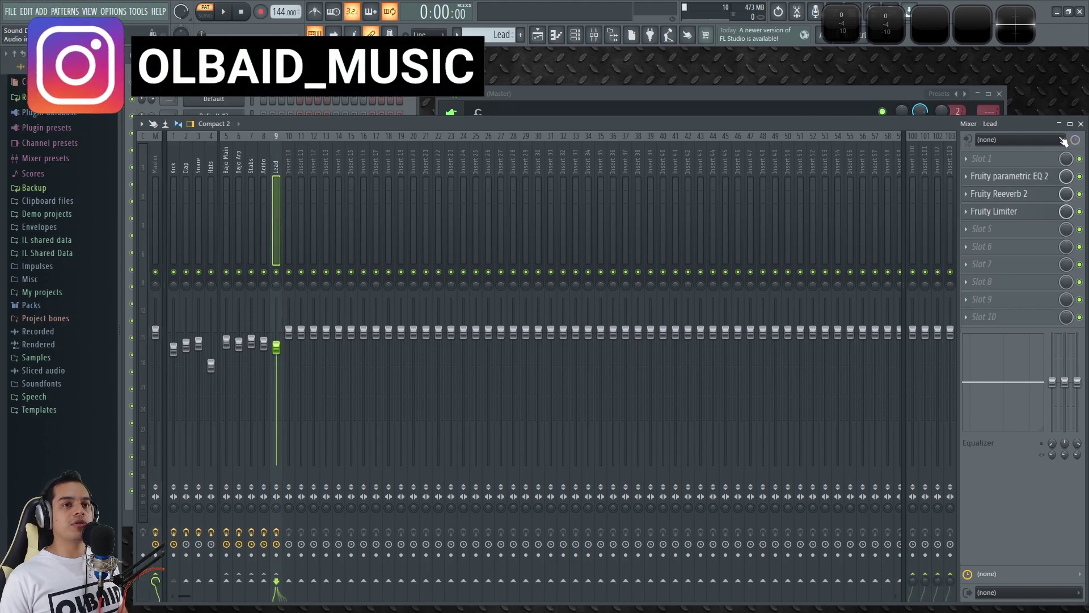
right_click(274, 155)
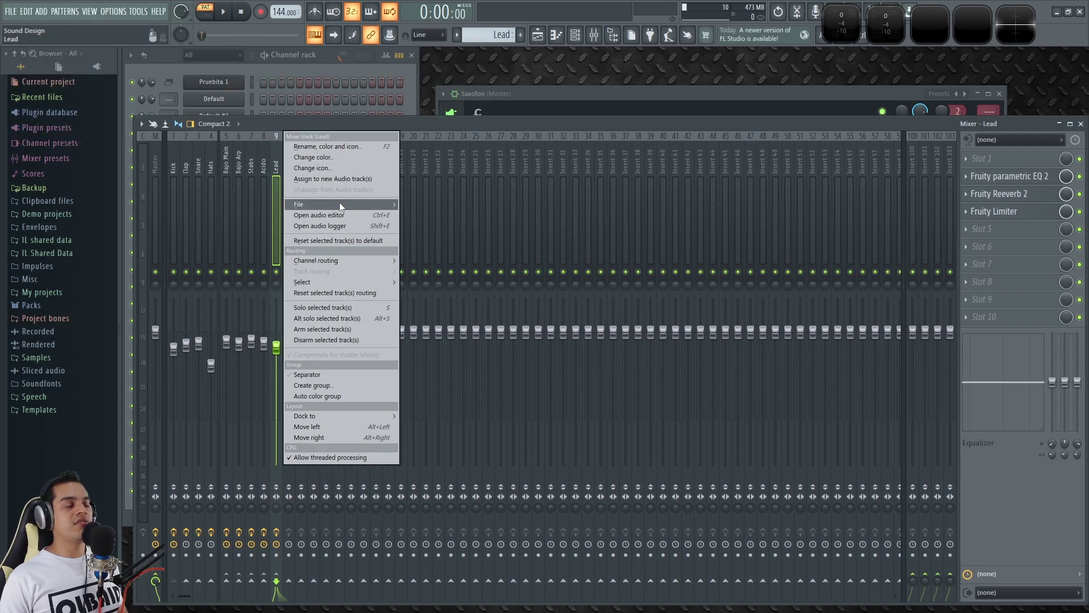
mouse_move(339, 203)
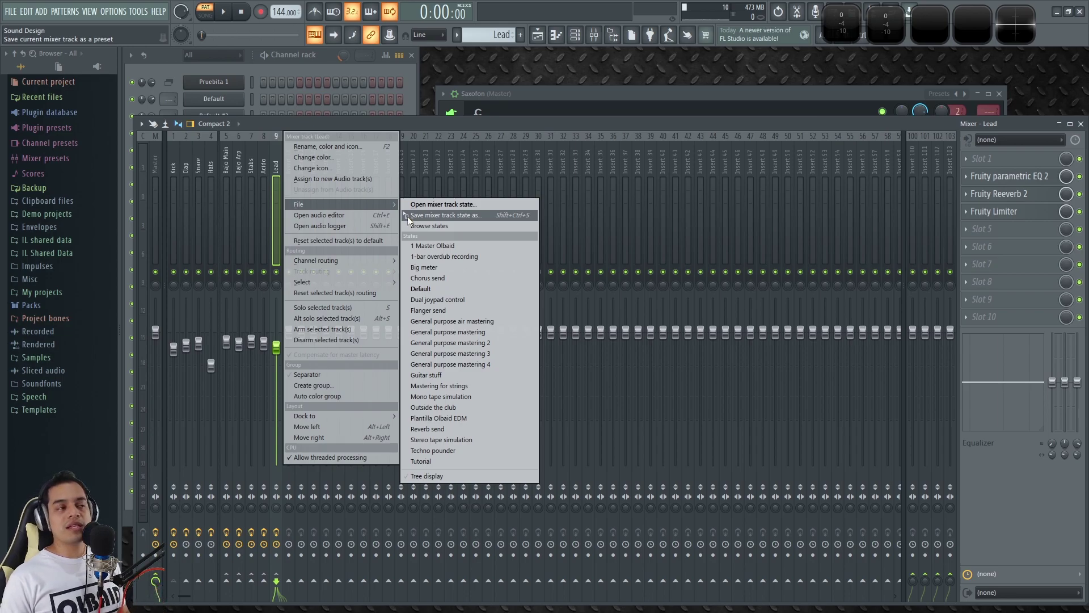
left_click_drag(408, 217, 603, 262)
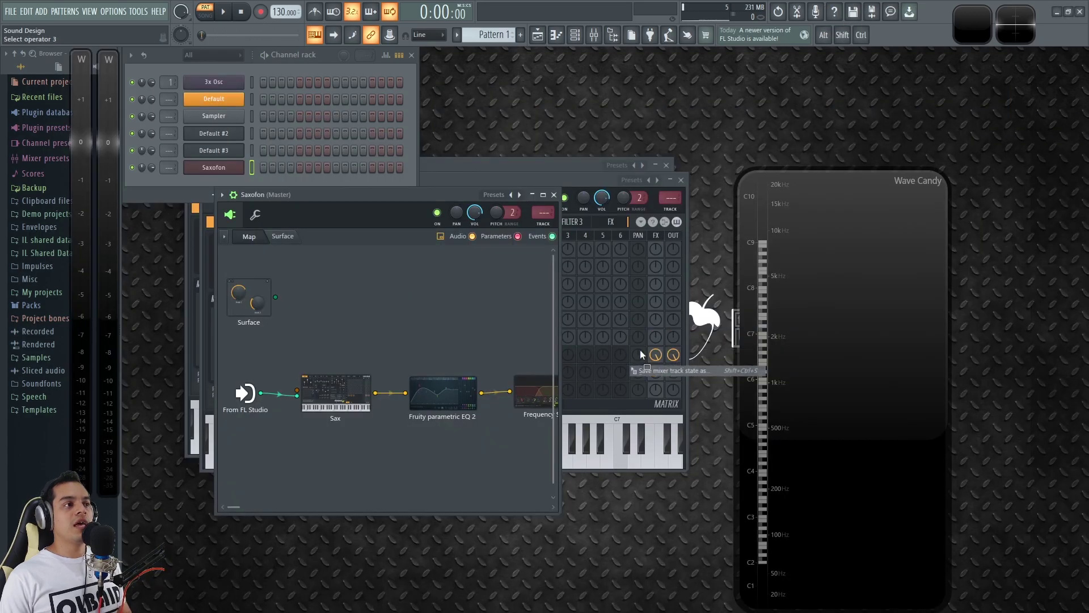
left_click_drag(640, 350, 175, 157)
key("F9")
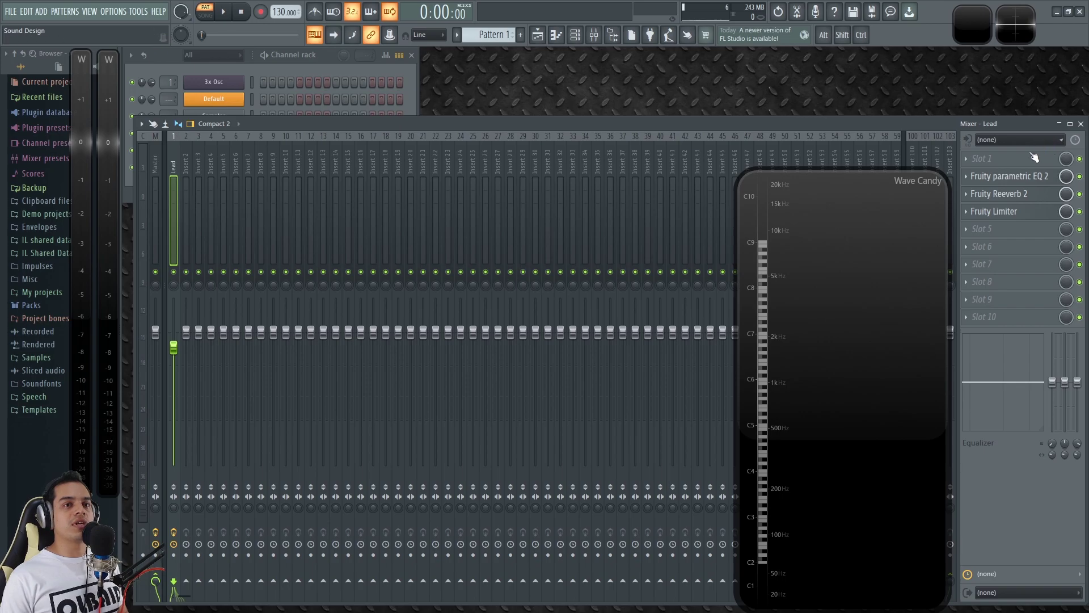
- Route the second instance's Default #2 and Default #3 channels to mixer track 1 and select the Default #2 channel
left_click(331, 70)
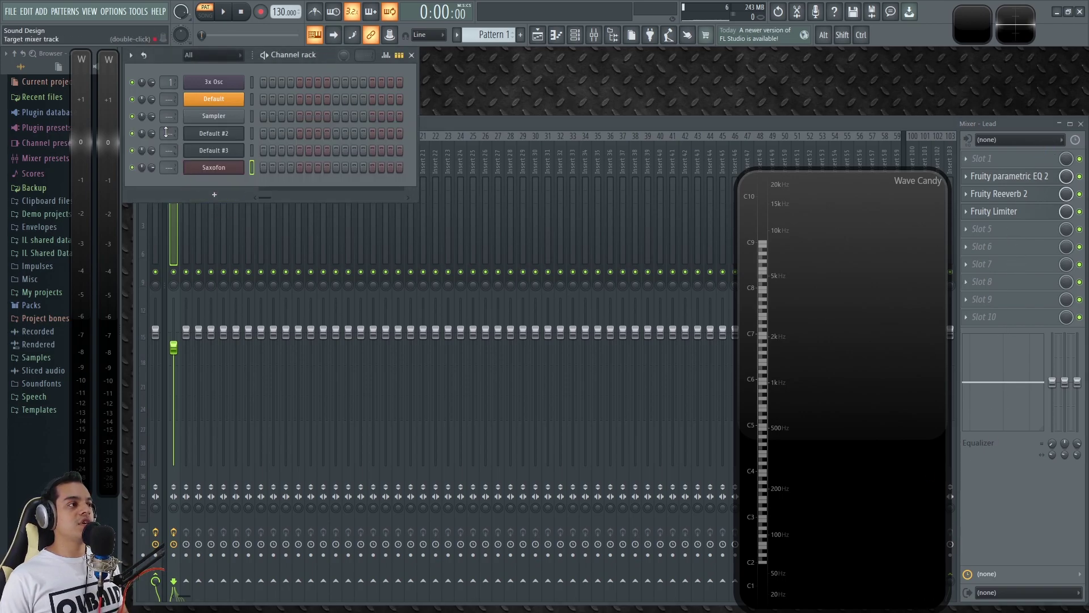
scroll(170, 149, "up", 1)
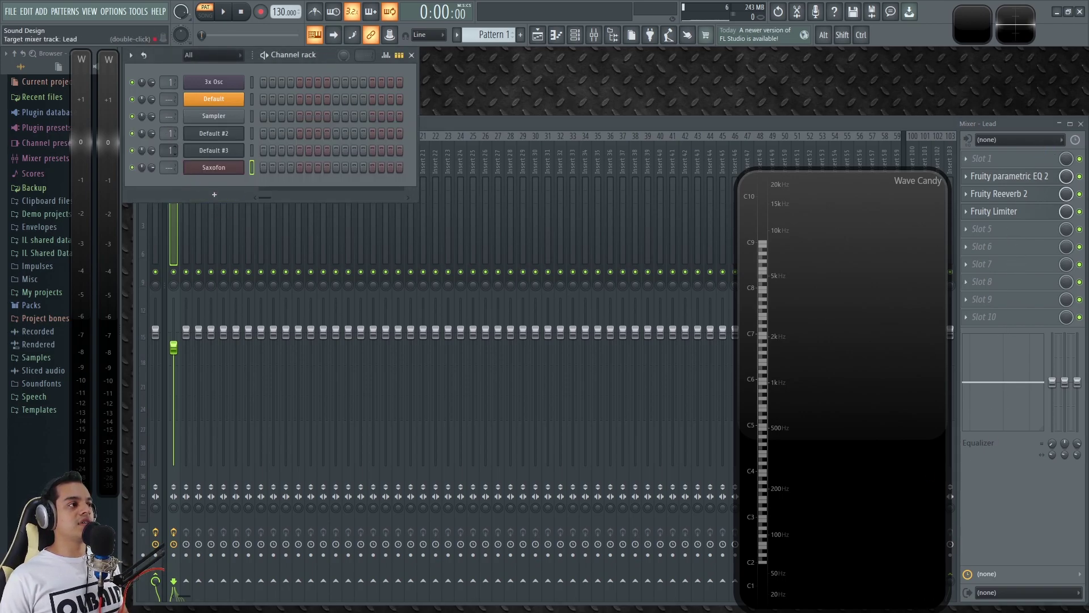
left_click(252, 132)
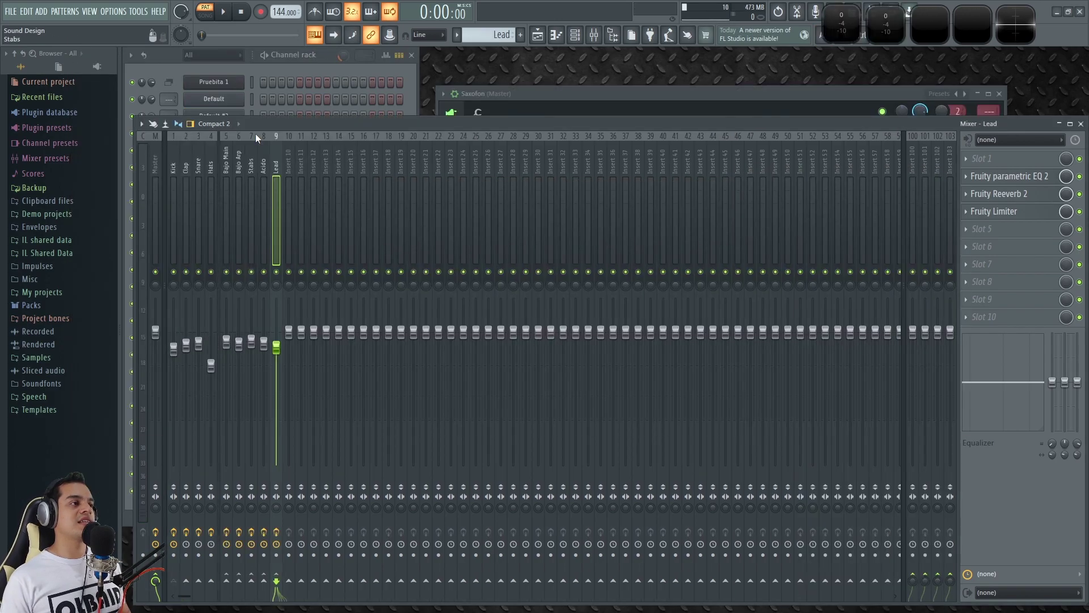
- Transfer the lower Default channel's piano roll score from the original project to the second instance's Default #2 channel
left_click(332, 52)
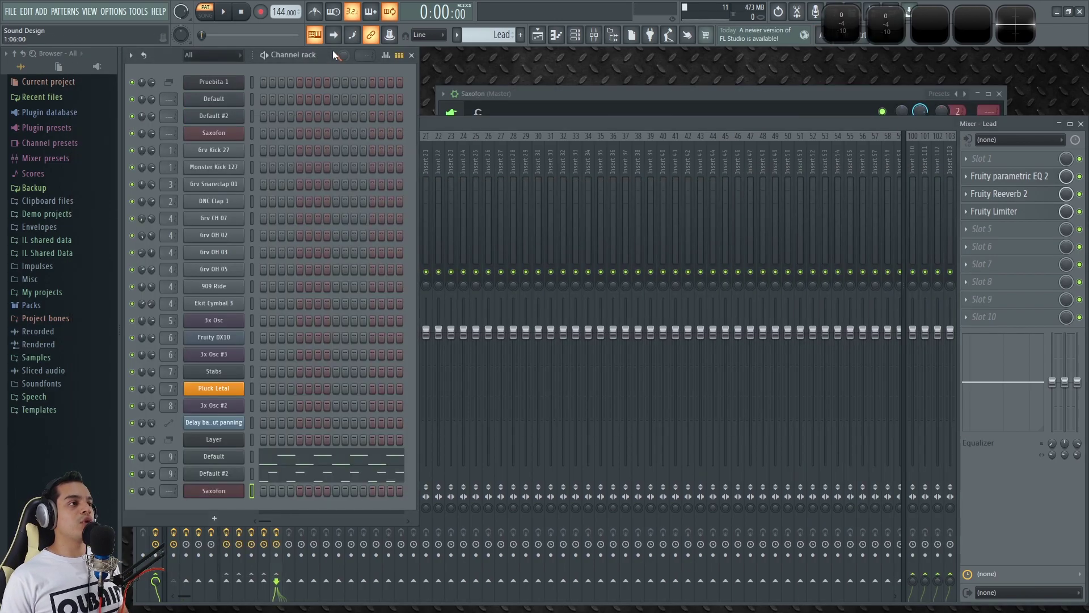
left_click(288, 460)
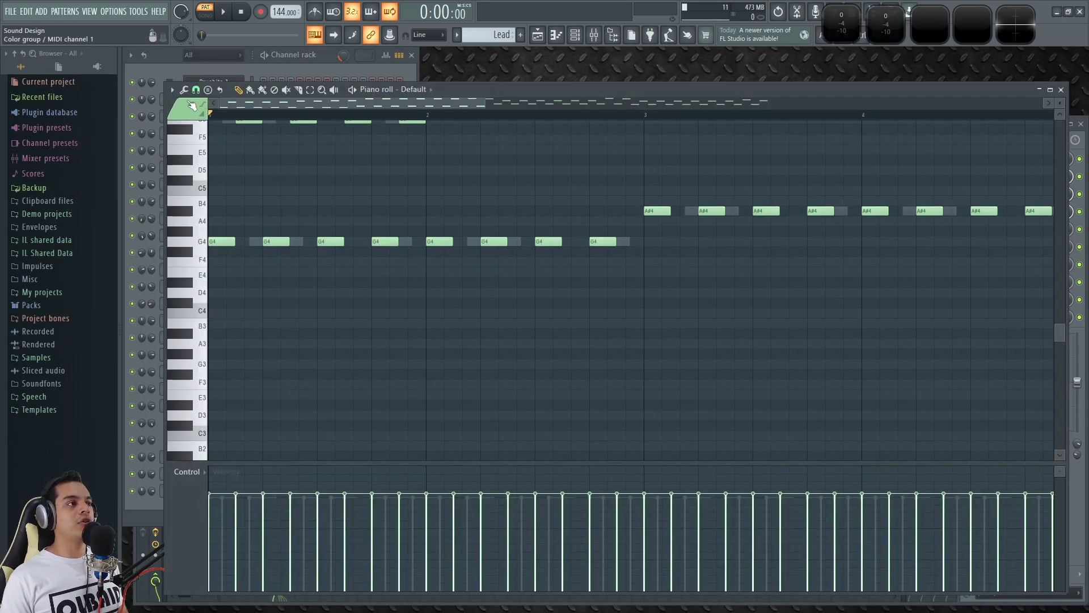
left_click(171, 90)
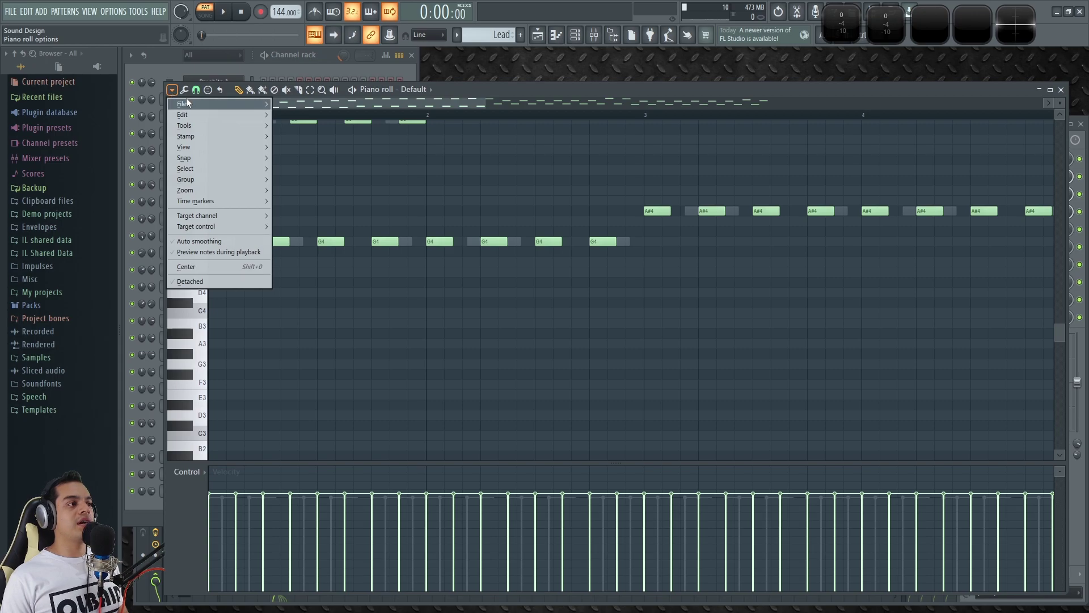
mouse_move(186, 102)
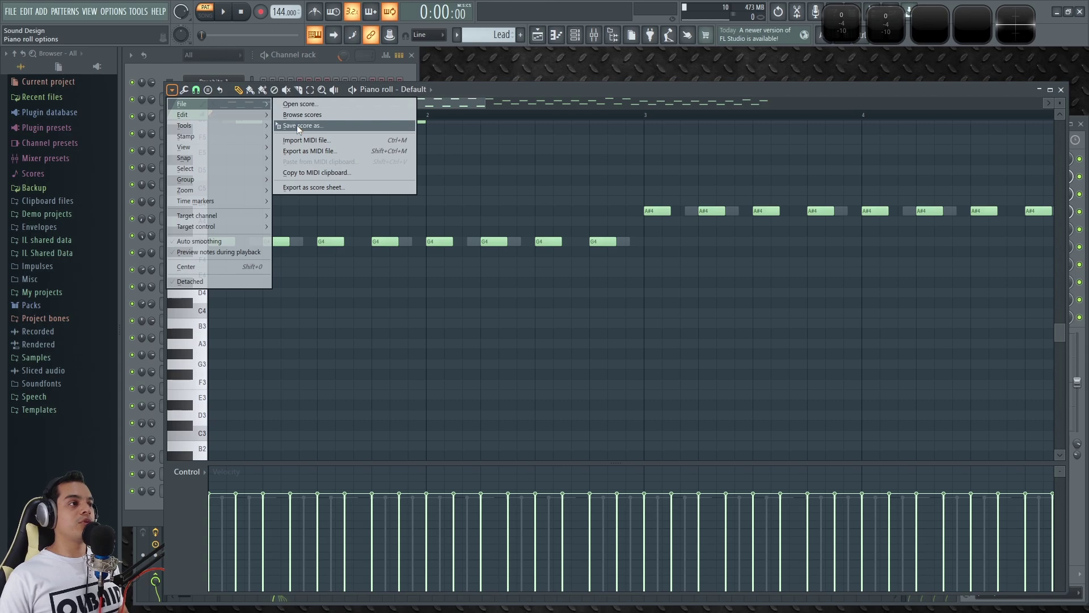
left_click_drag(288, 126, 462, 251)
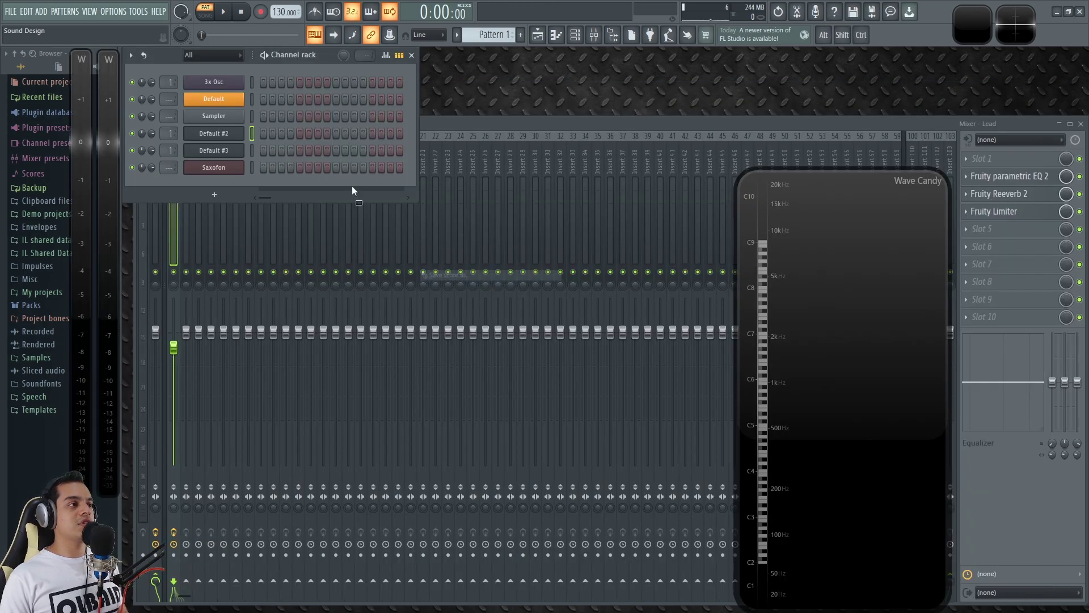
left_click_drag(226, 131, 228, 134)
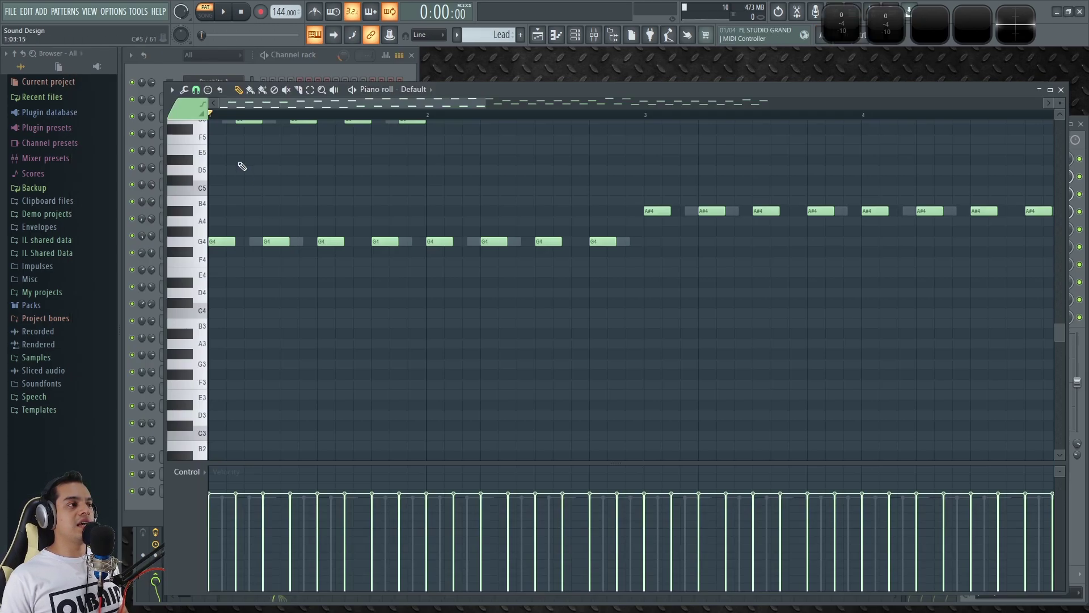
- Transfer the lower Default #2 channel's piano roll score from the original project to the second instance's Default #3 channel
left_click(342, 66)
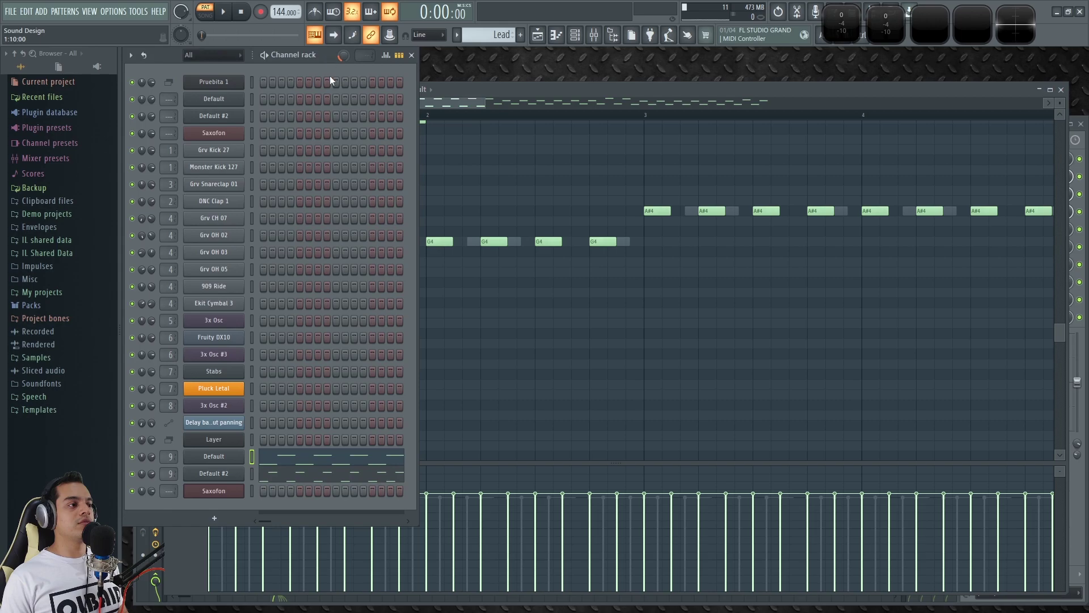
left_click(214, 473)
left_click(276, 473)
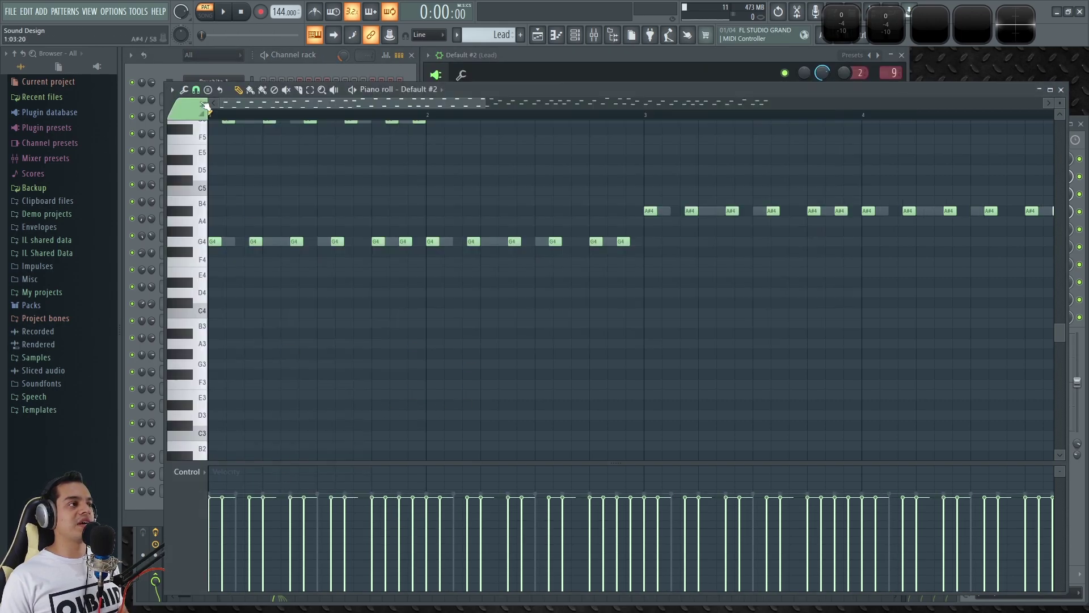
left_click(172, 89)
mouse_move(211, 103)
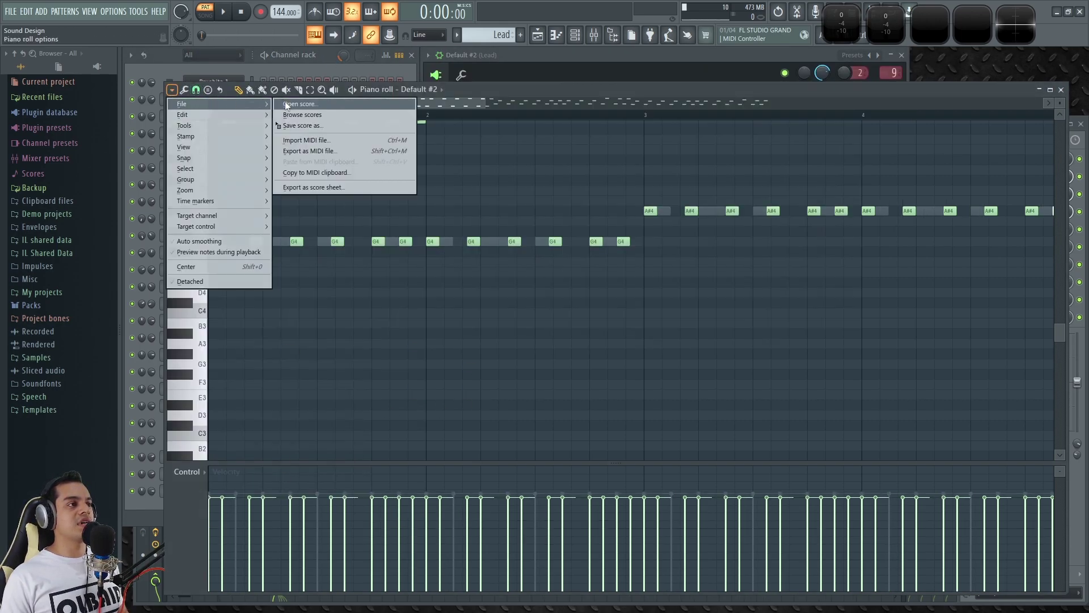
left_click_drag(283, 128, 230, 152)
key("alt+Tab")
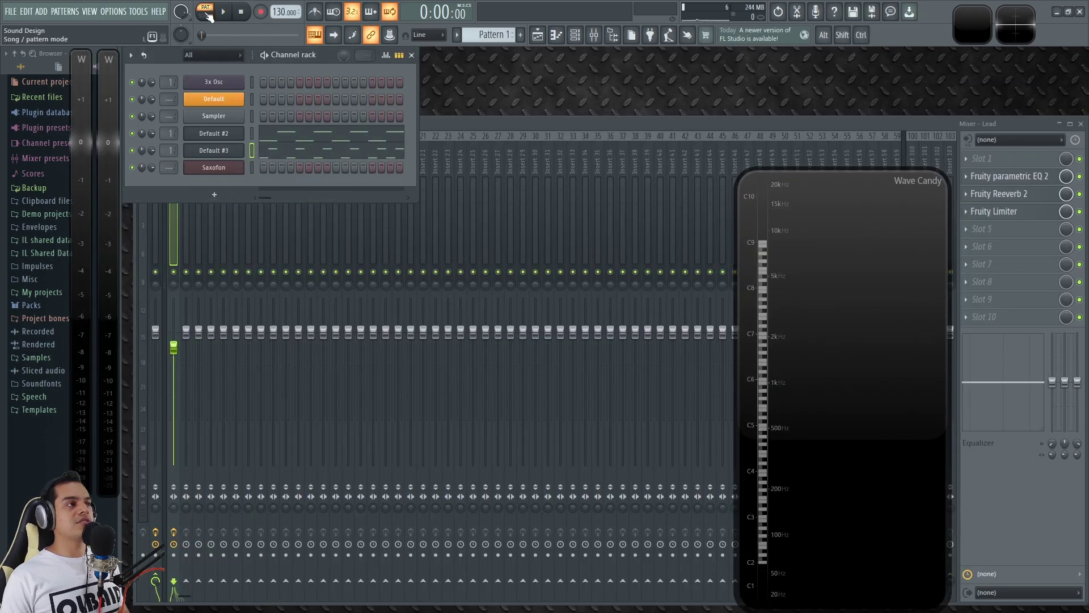
- Play Pattern 1 in the second instance to hear the transferred lead channels, and bring its mixer to the front
key("space")
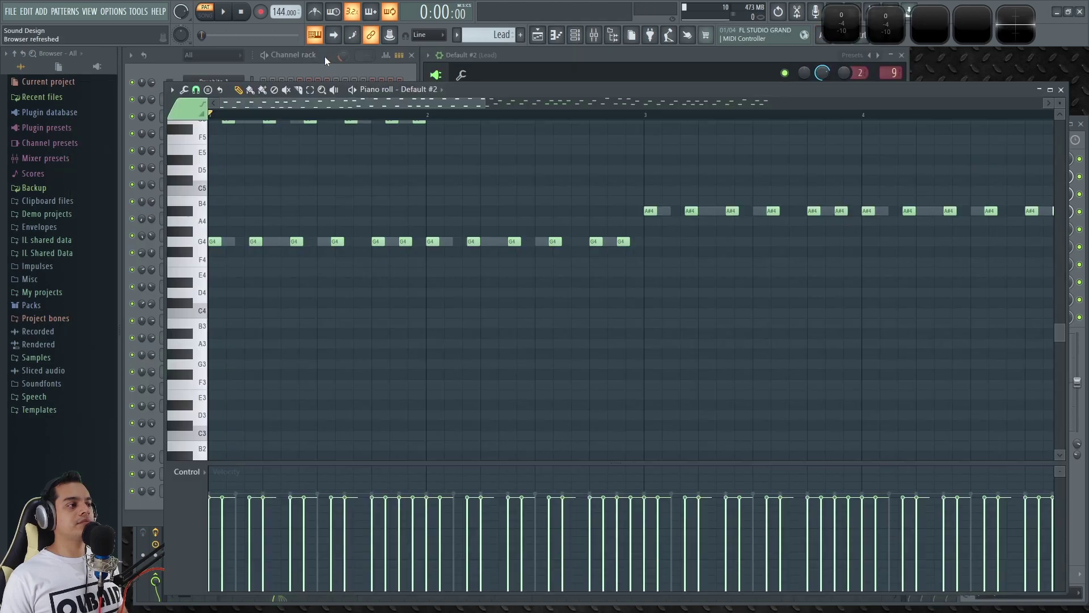
left_click(325, 54)
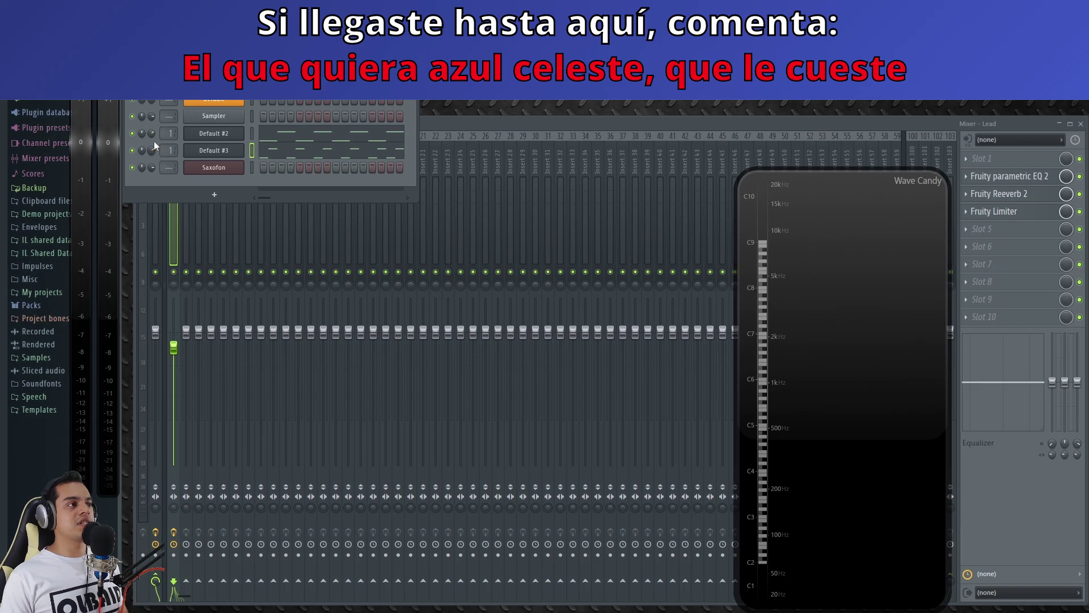
key("space")
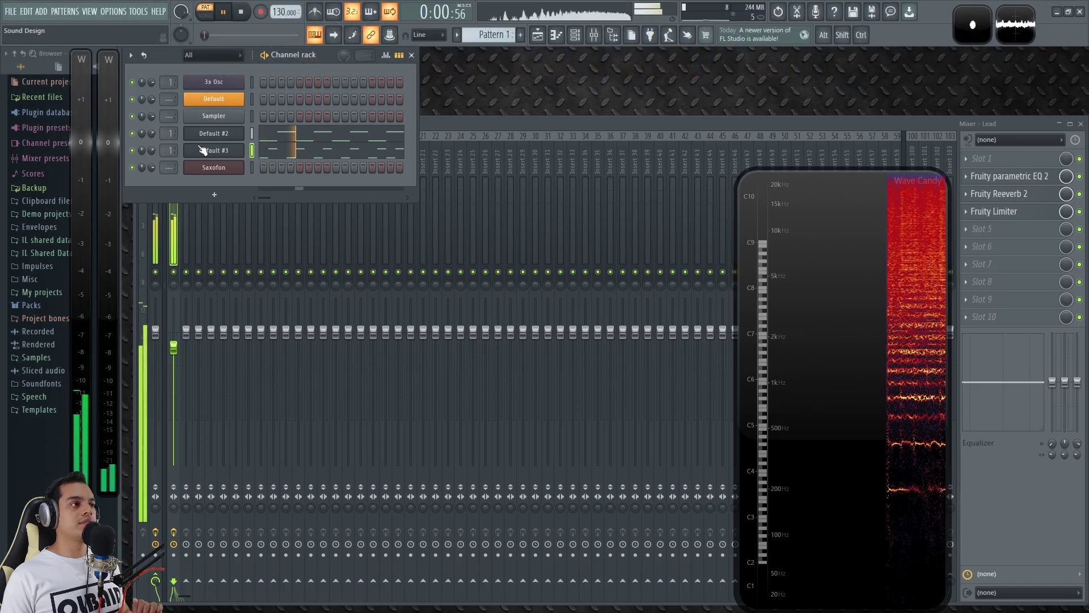
left_click(449, 119)
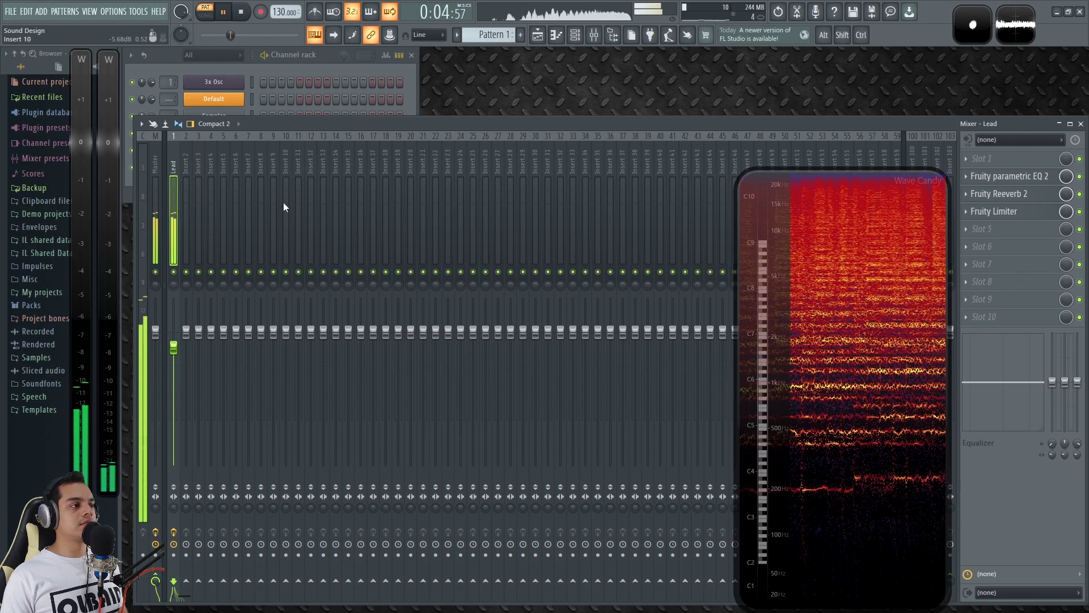
- Play the Lead pattern in the original project for comparison and inspect the effects on its Master mixer track
left_click(324, 59)
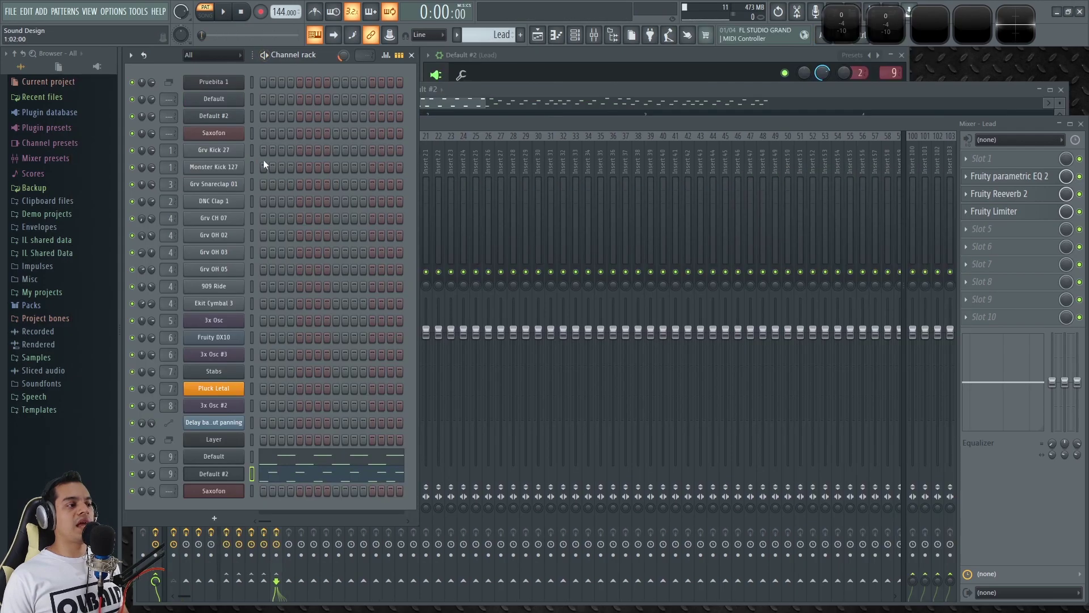
key("space")
key("space")
left_click(442, 121)
left_click(154, 159)
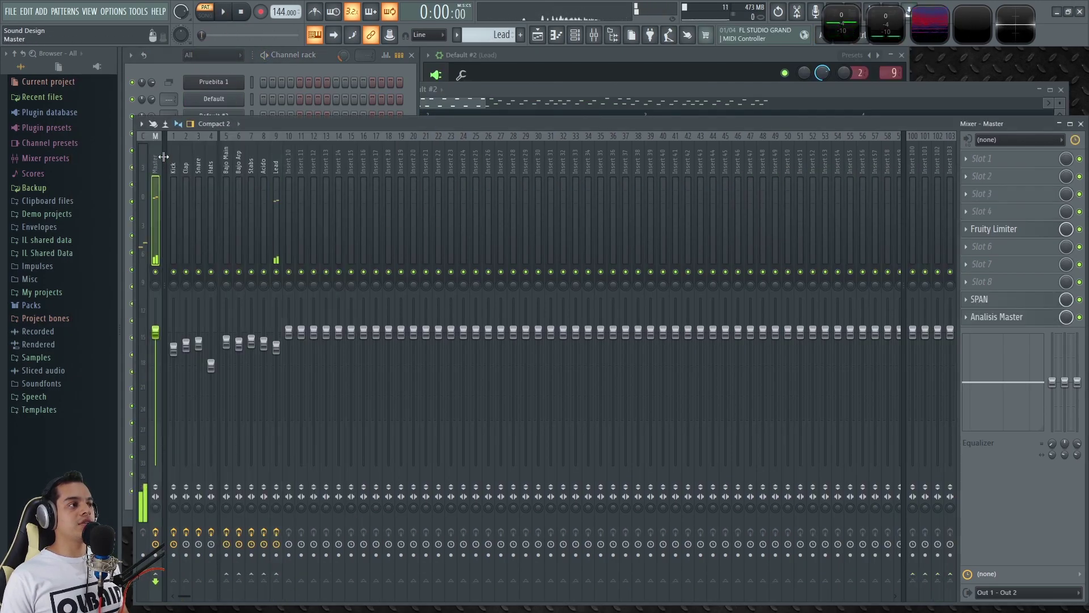
left_click(269, 158)
left_click(153, 155)
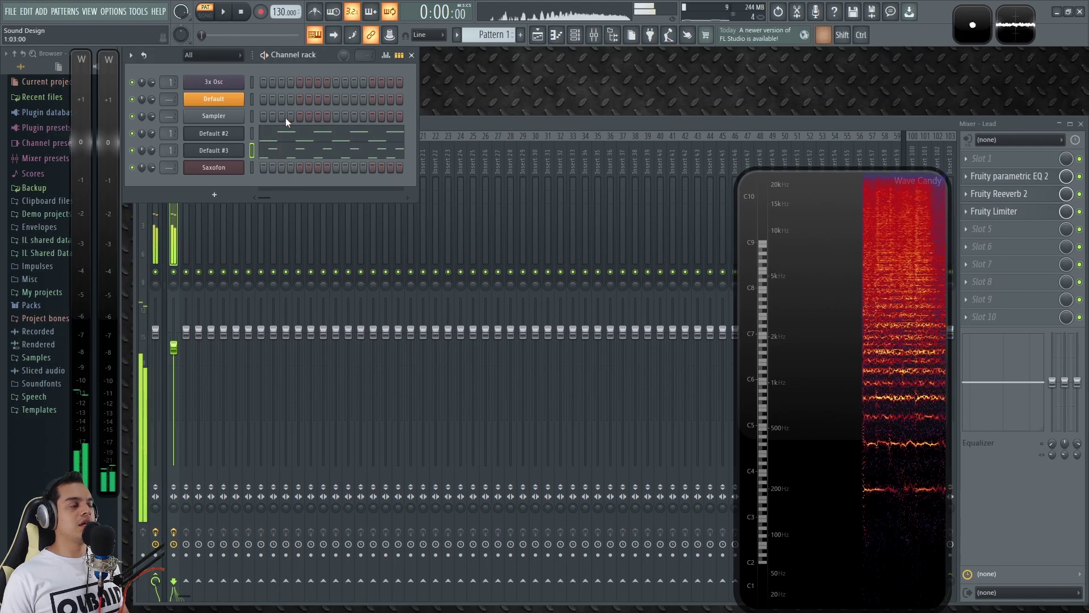
- Stop playback in the second instance, inspect the effects on its Master mixer track, and return to the channel rack
key("space")
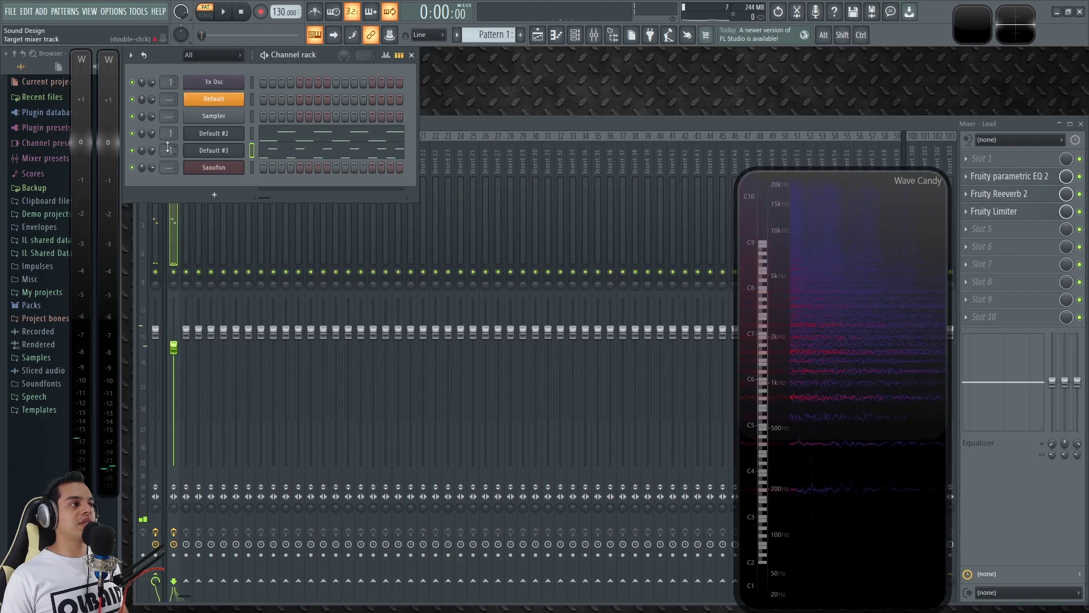
left_click(517, 126)
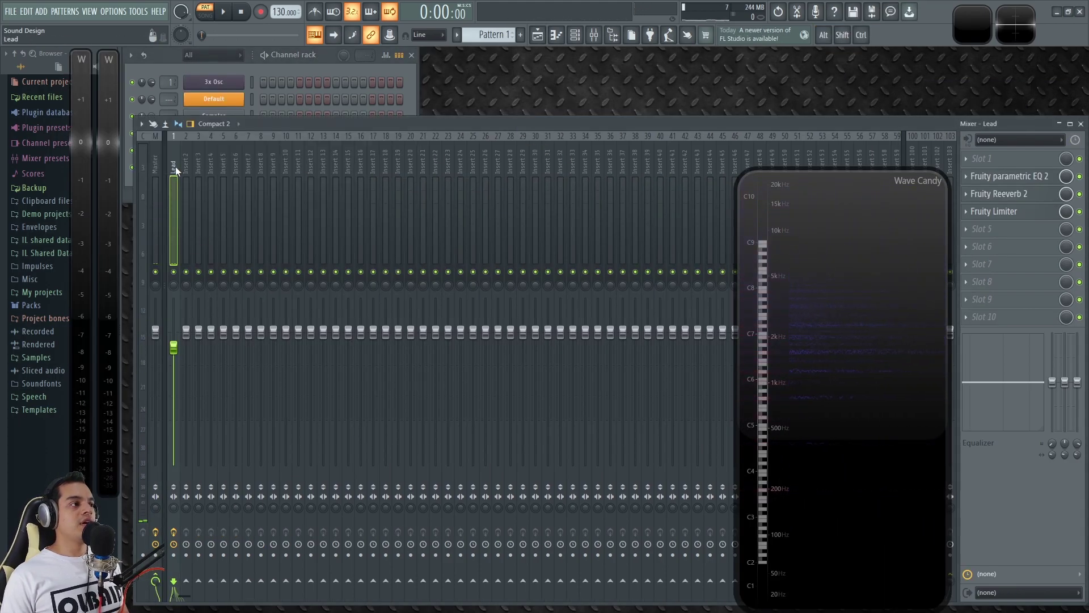
left_click(155, 167)
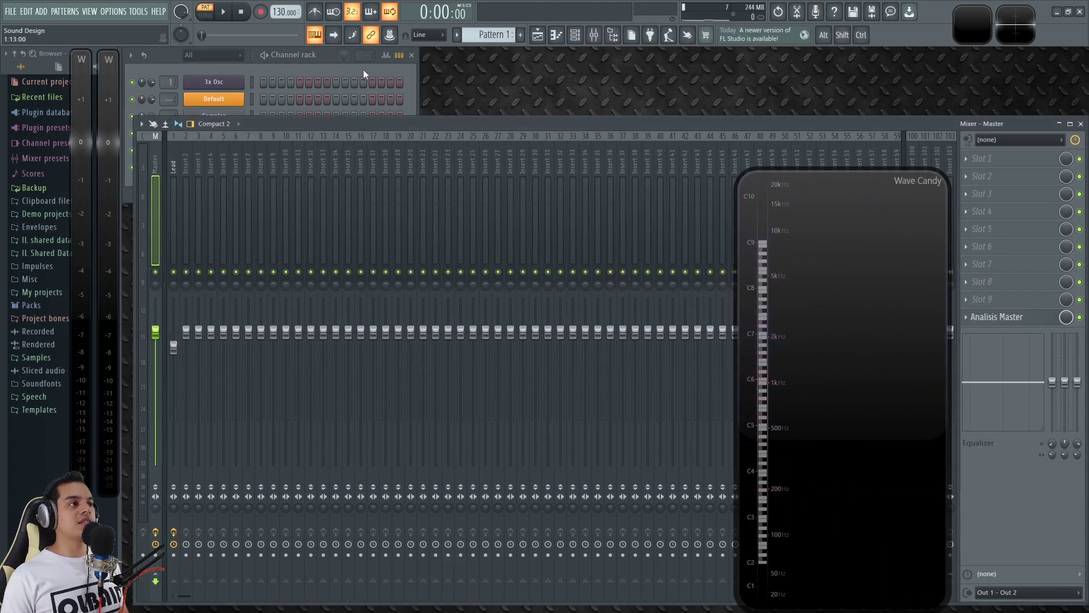
left_click(322, 51)
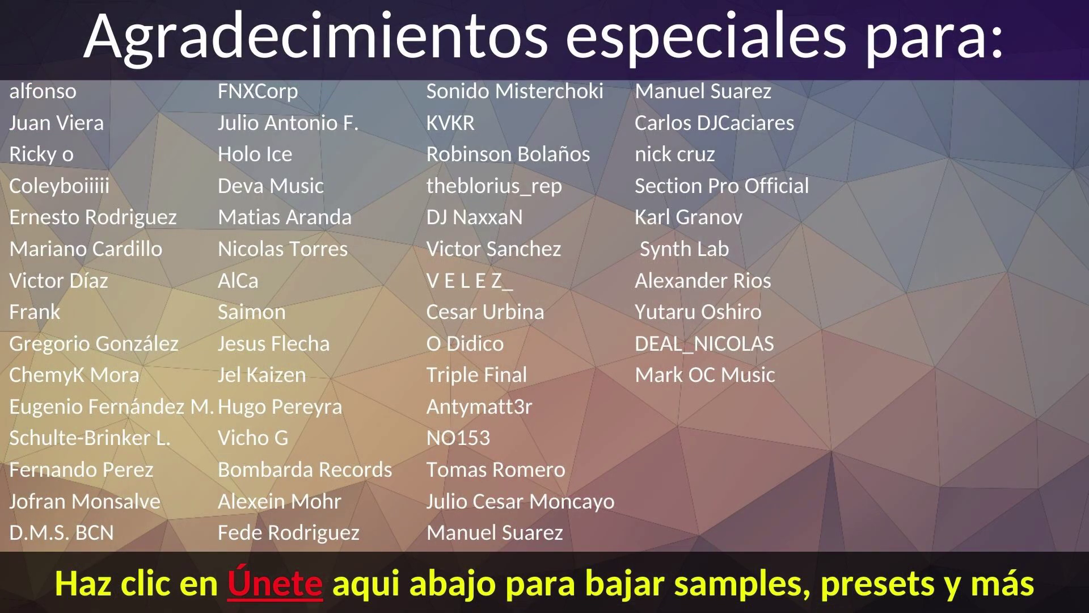